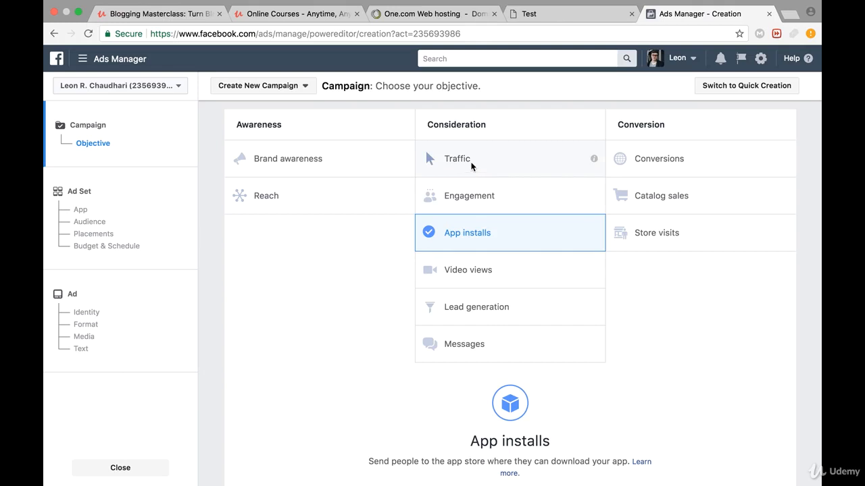
- Choose the Traffic objective, name the campaign "Traffic for our Blog" and continue to the ad set setup
left_click(471, 163)
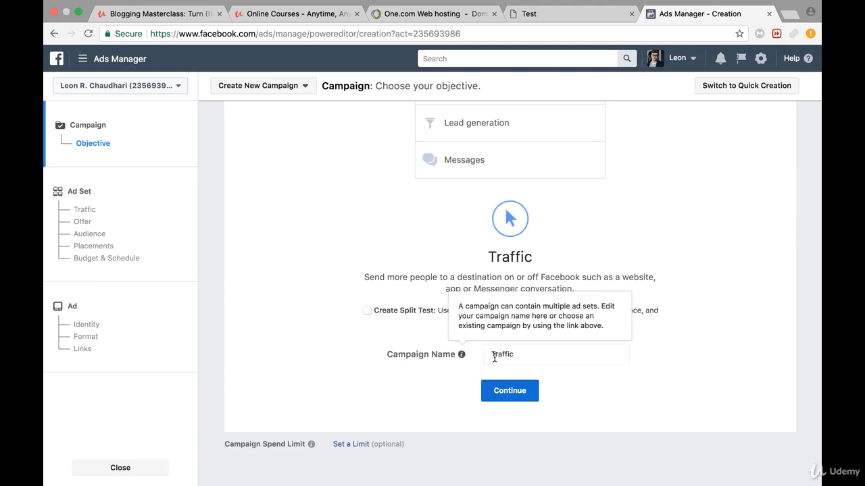
left_click(522, 356)
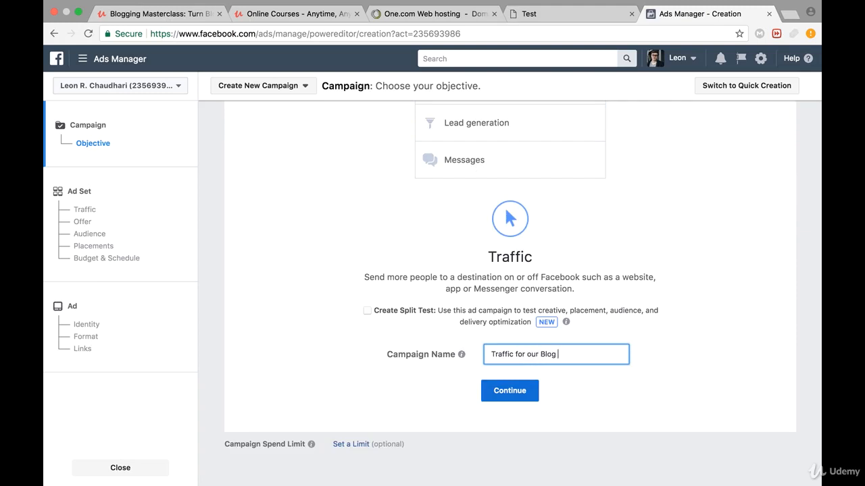
left_click(517, 391)
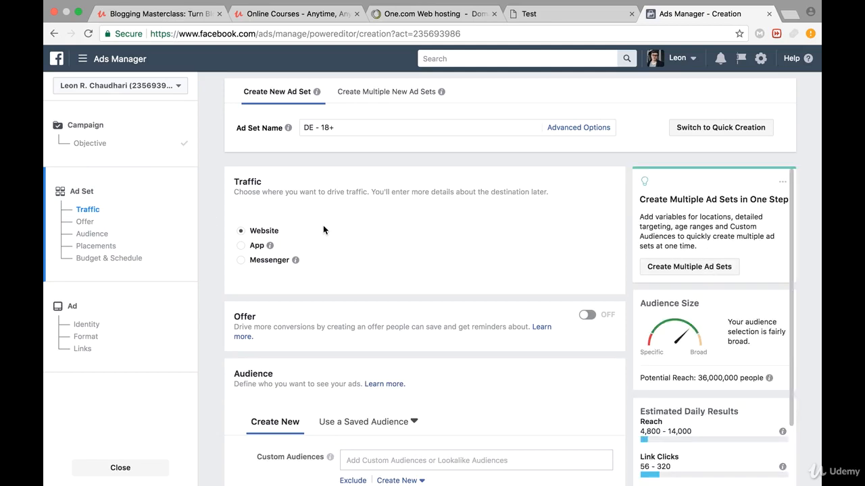
- Examine the ad set's traffic destination, offer and audience sections along with the audience size and estimated daily results
scroll(473, 202, "down", 2)
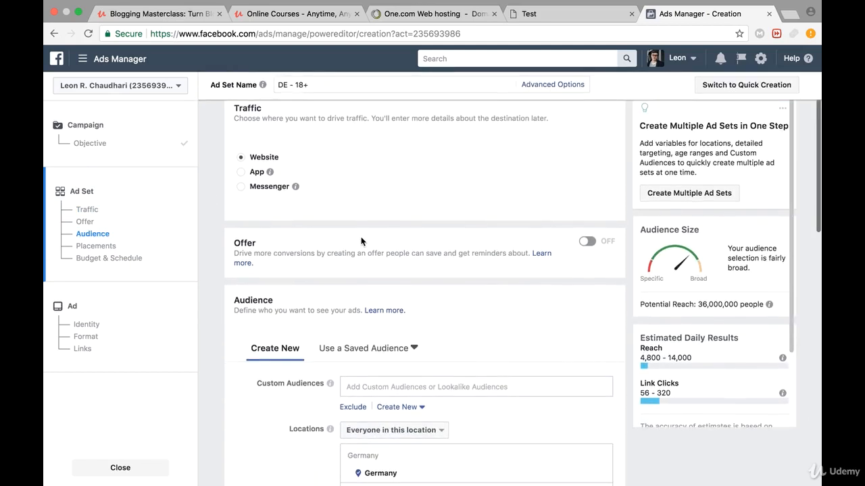
scroll(514, 178, "up", 1)
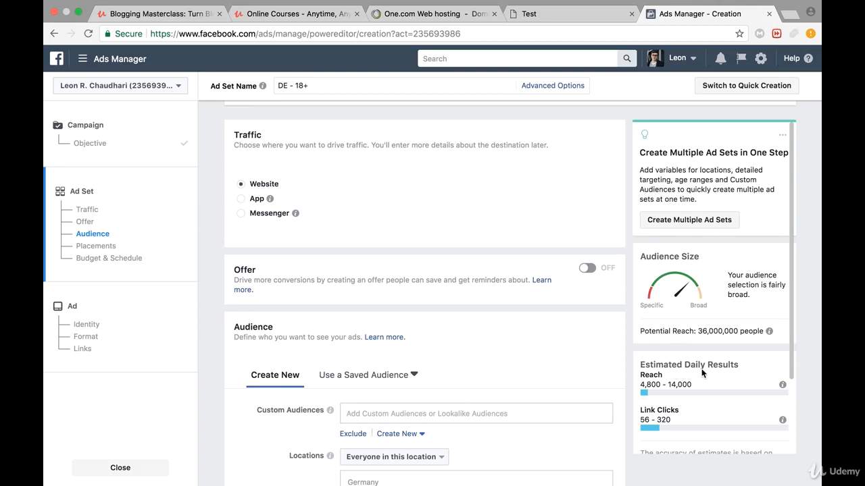
scroll(702, 372, "down", 3)
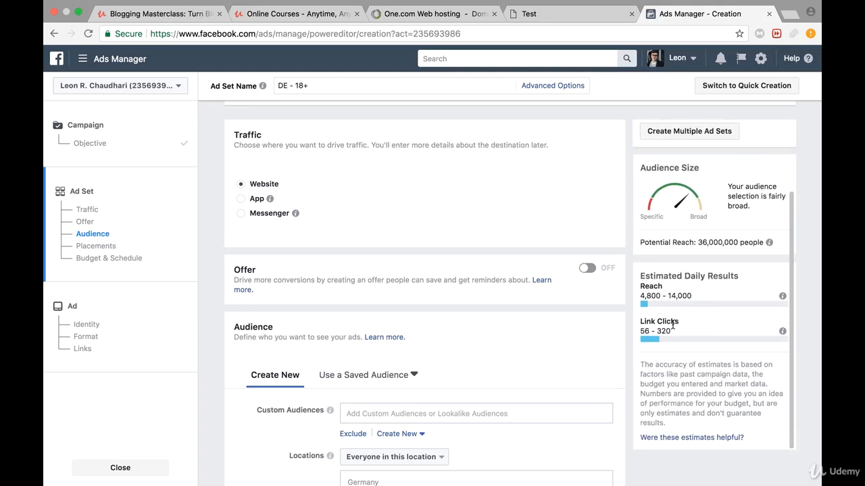
scroll(673, 326, "down", 1)
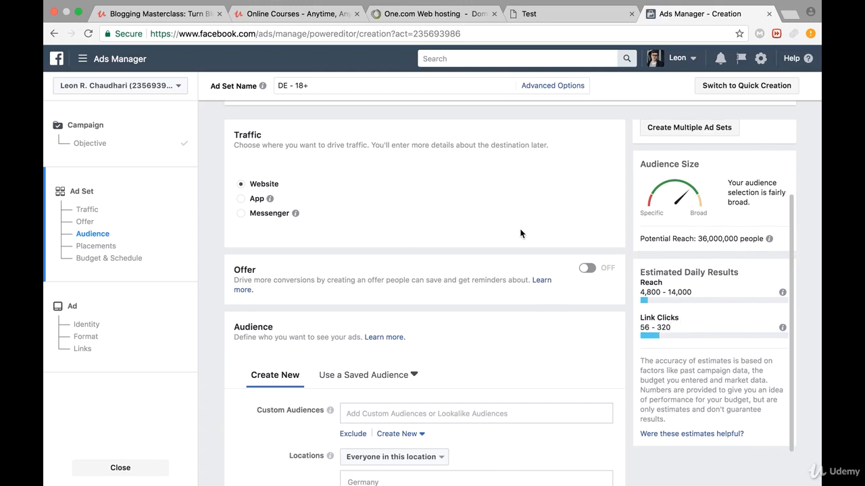
scroll(519, 232, "up", 1)
scroll(466, 262, "down", 3)
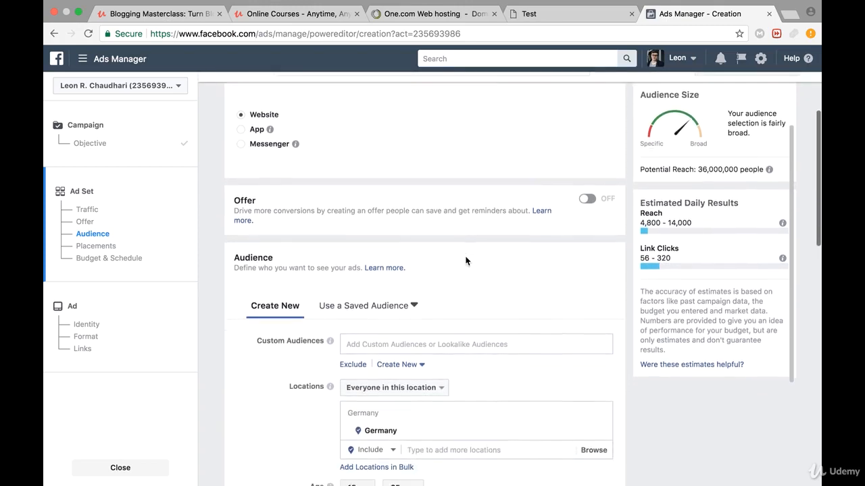
scroll(466, 261, "down", 1)
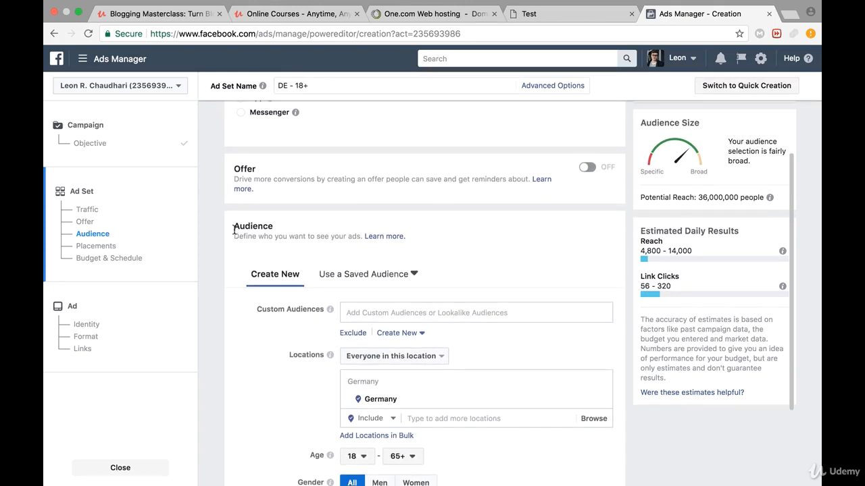
left_click_drag(234, 230, 278, 229)
scroll(272, 257, "down", 2)
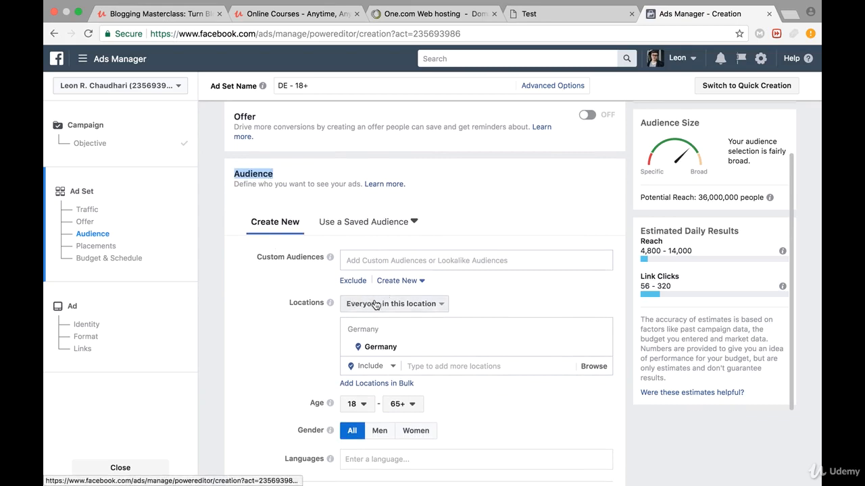
- Replace Germany with United States in the audience's targeted locations
scroll(361, 314, "down", 1)
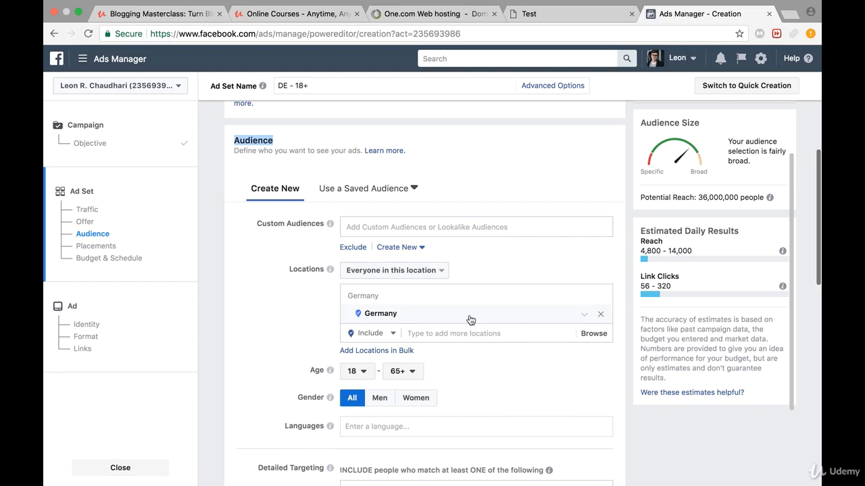
left_click(602, 315)
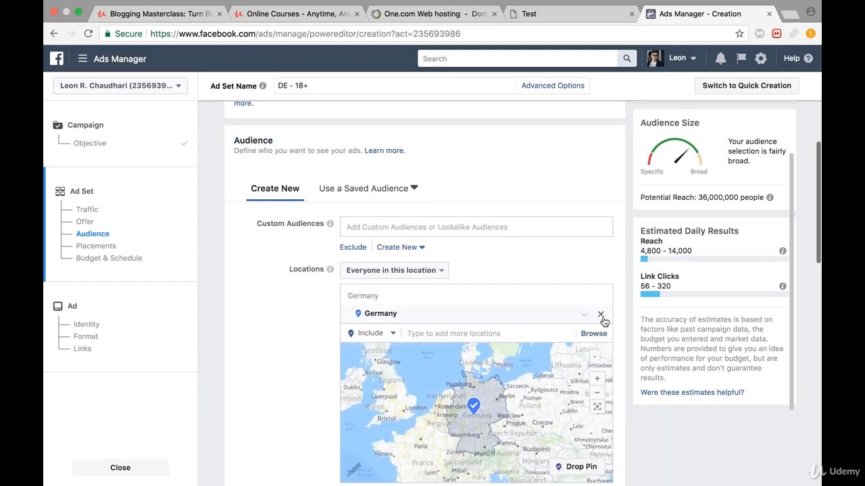
left_click(601, 315)
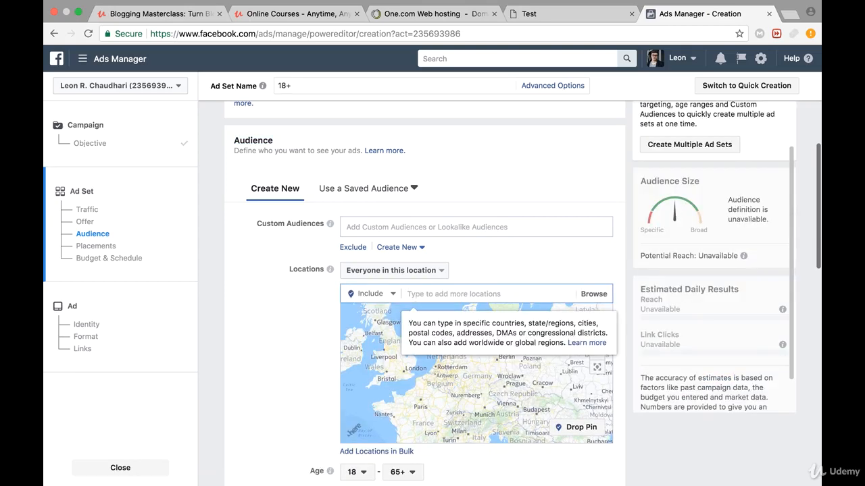
type("United States")
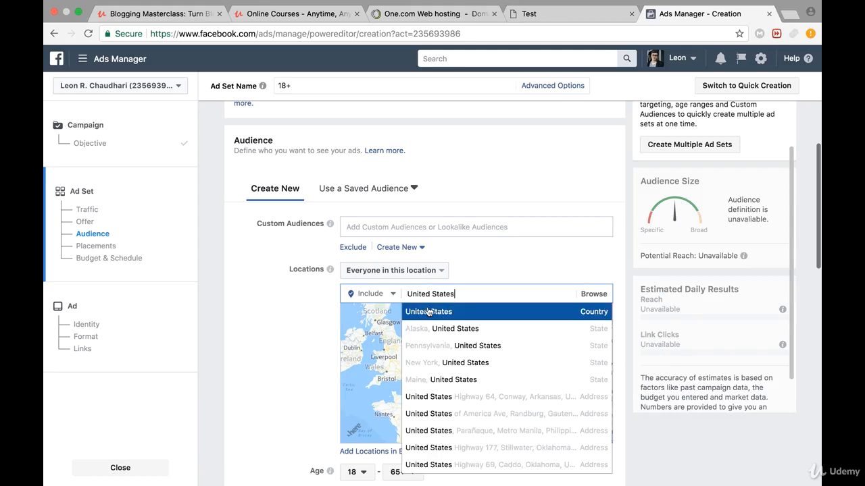
left_click(425, 309)
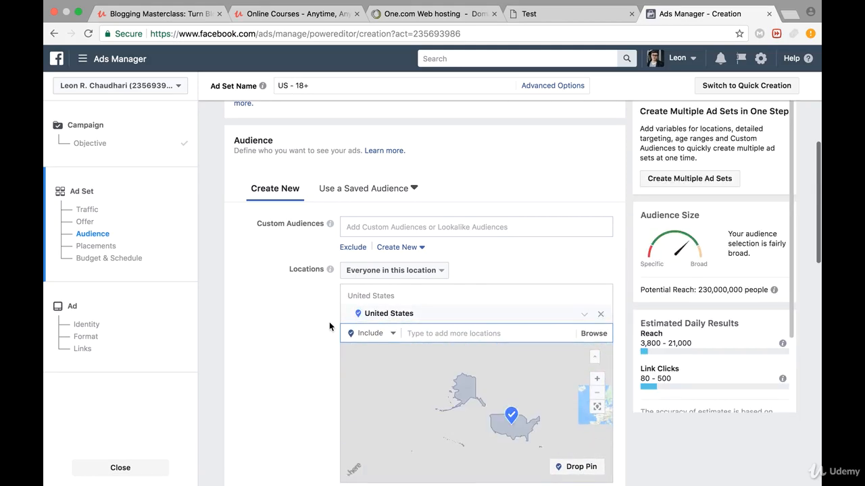
- Add the state of Berlin, Germany to the audience's targeted locations
scroll(311, 361, "down", 1)
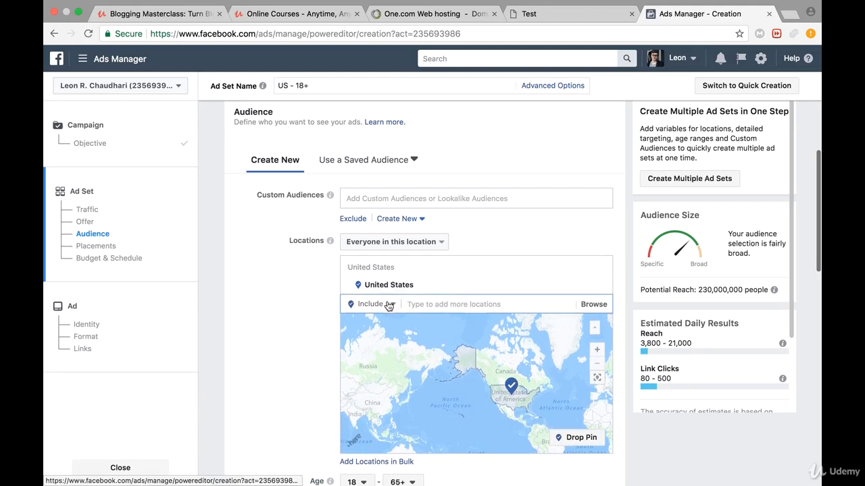
type("Berlin")
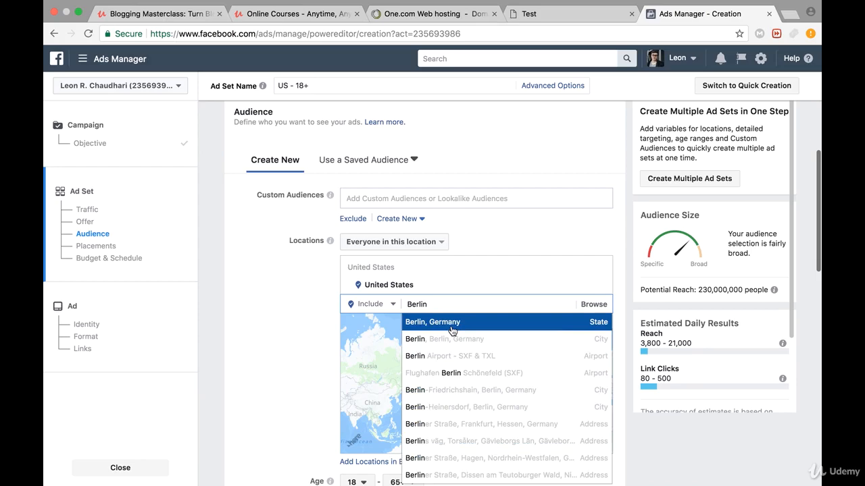
left_click(451, 331)
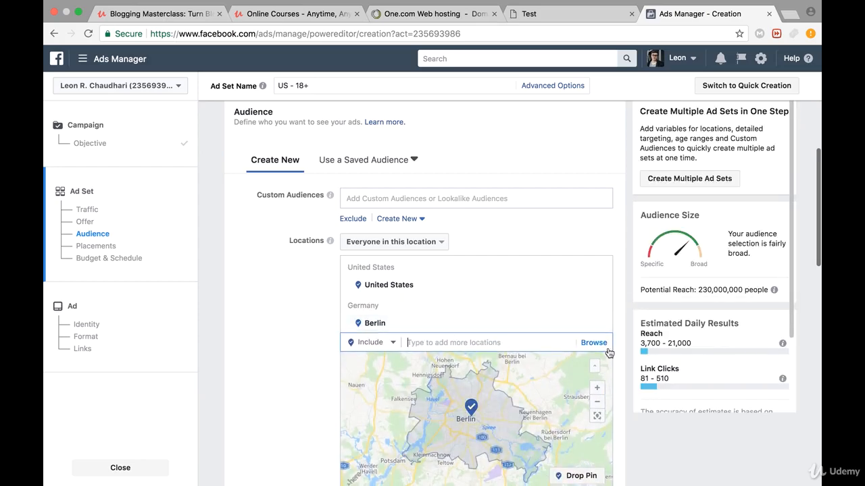
- View the United States and Berlin together on the audience's location map
left_click(598, 402)
left_click(597, 403)
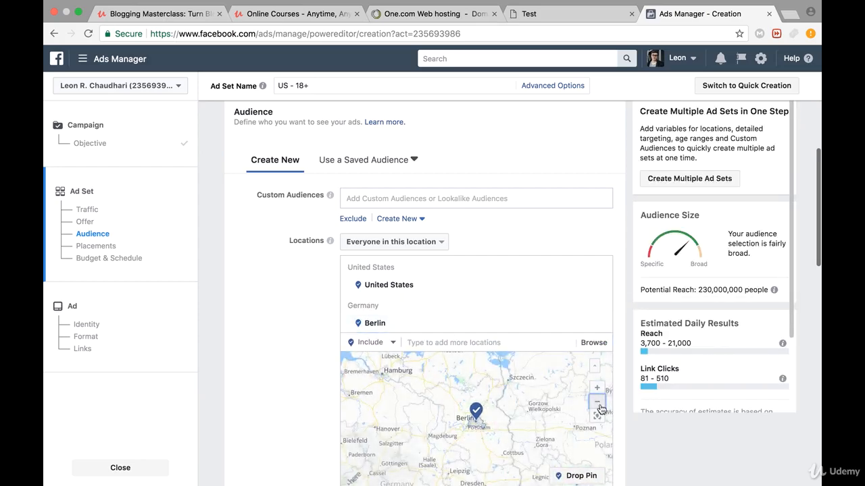
left_click(598, 402)
left_click(597, 403)
left_click(597, 402)
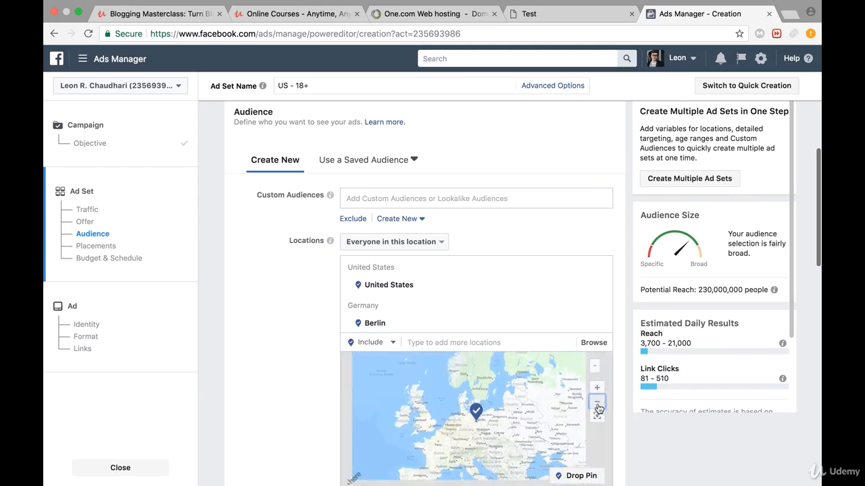
left_click_drag(437, 440, 555, 435)
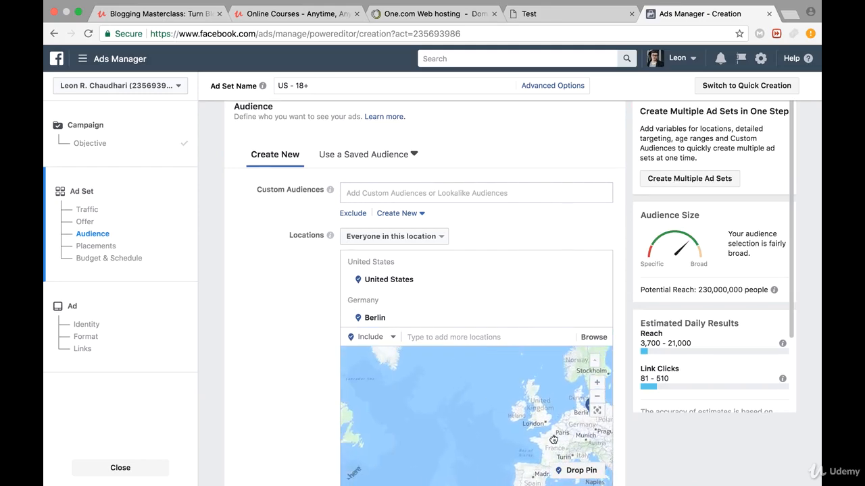
left_click(597, 399)
left_click(597, 399)
left_click(597, 398)
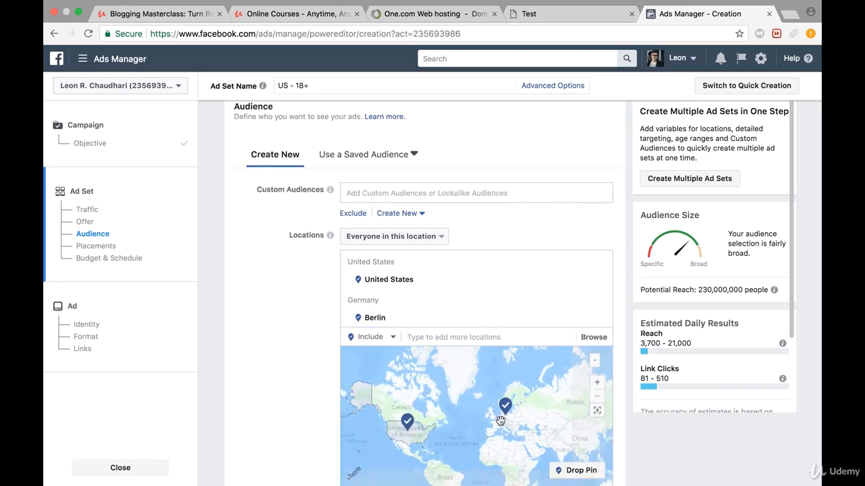
left_click_drag(462, 434, 490, 435)
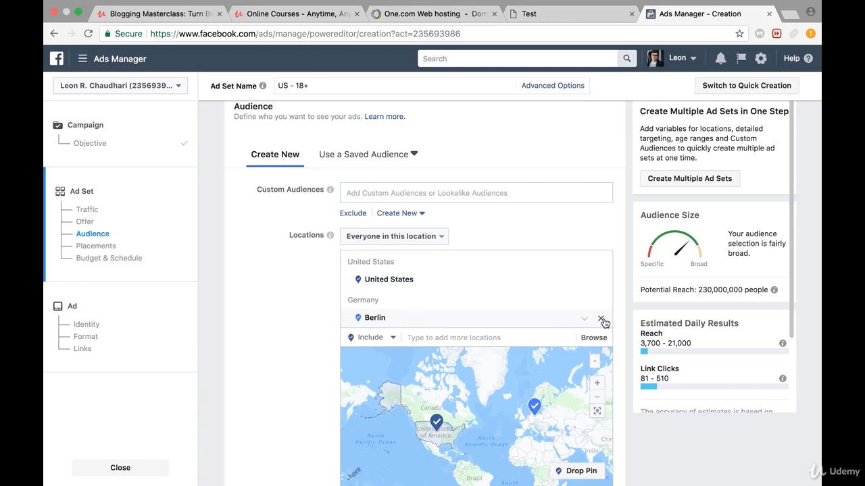
- Replace Berlin with London, England in the targeted locations and check its coverage area on the map
left_click(601, 319)
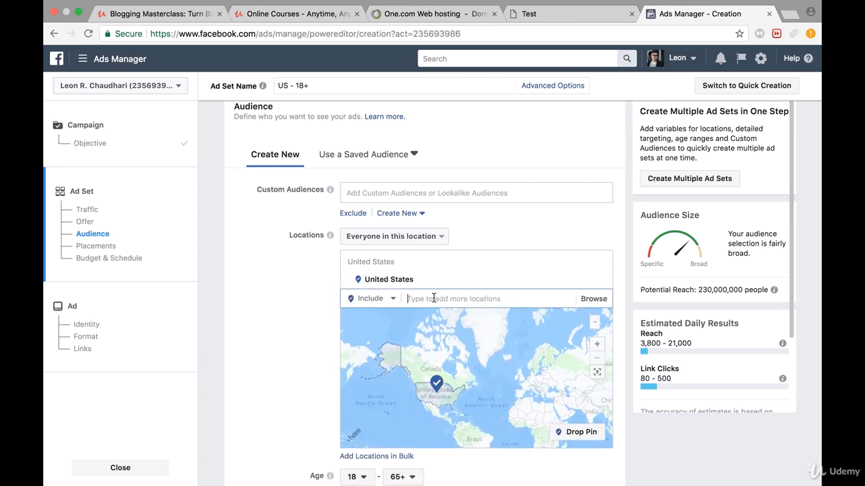
type("London")
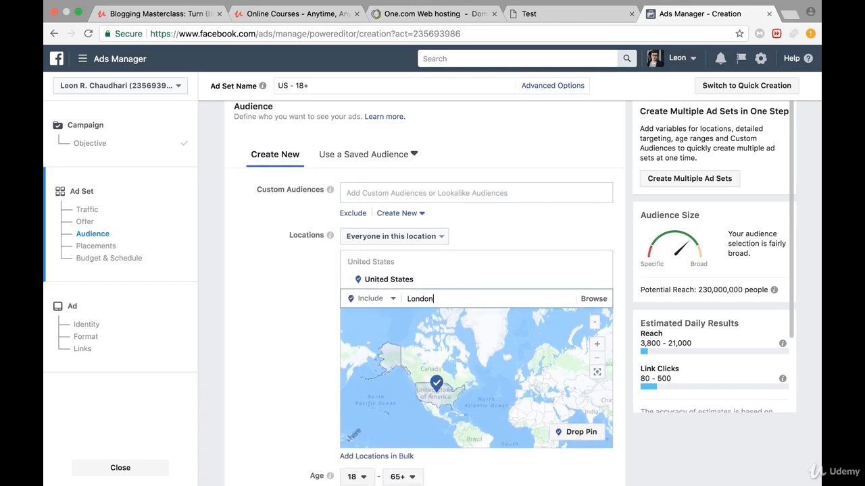
key("Return")
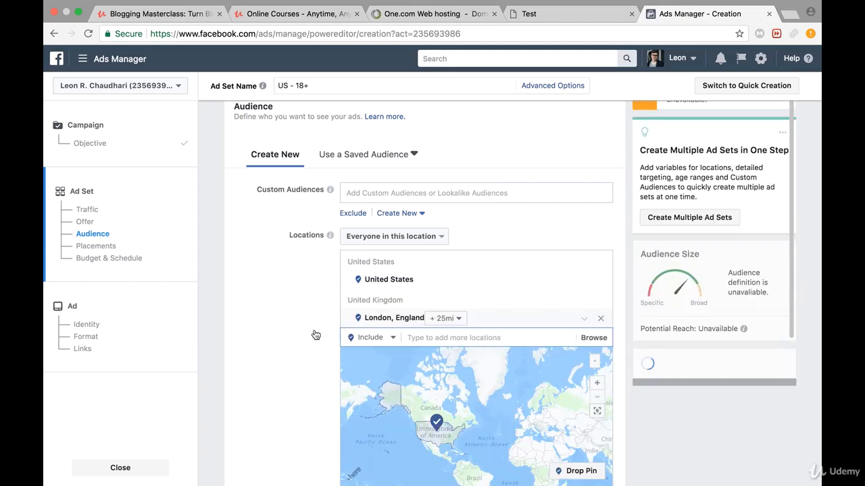
scroll(317, 377, "down", 2)
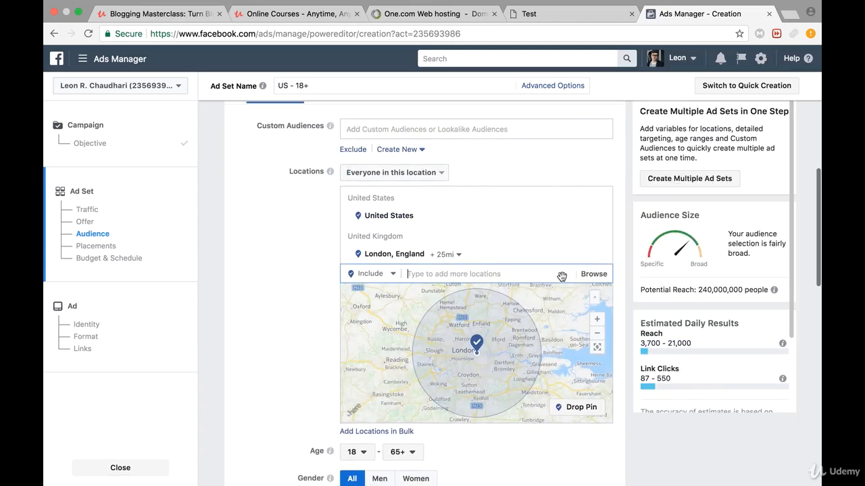
left_click(597, 334)
left_click(597, 334)
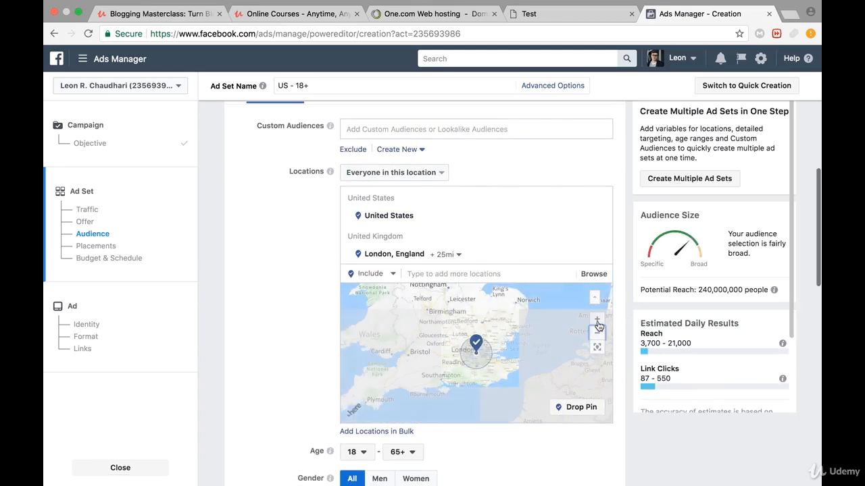
left_click(597, 320)
left_click(597, 321)
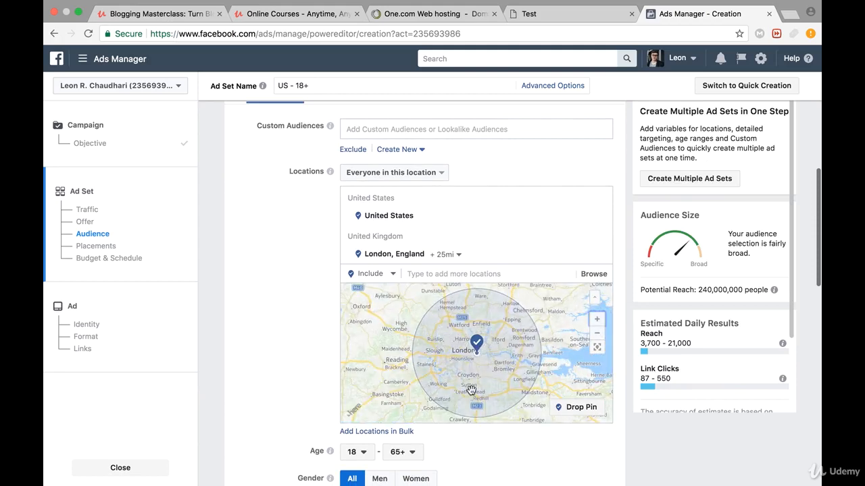
- Try a 46-mile and a 10-mile radius around London for the targeted cities
left_click(446, 256)
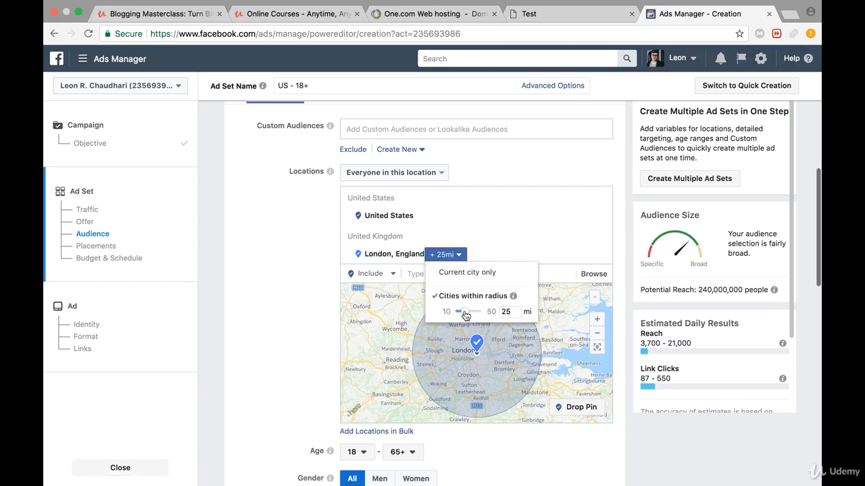
left_click_drag(466, 315, 485, 314)
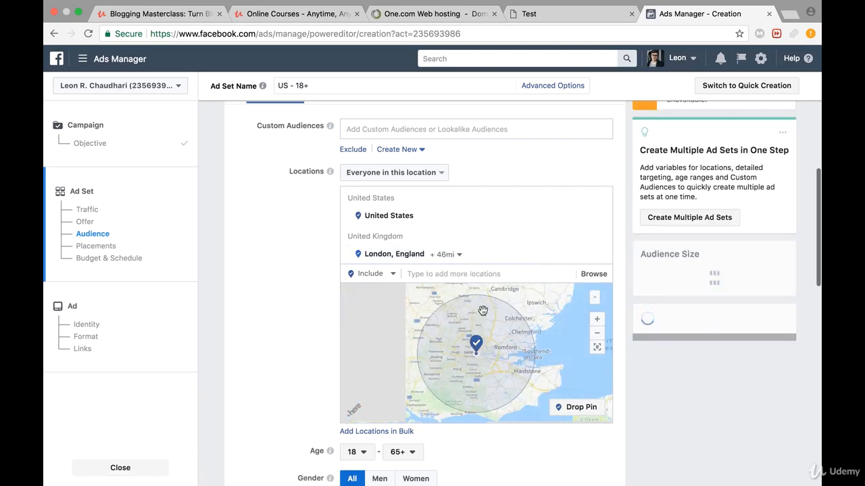
left_click(454, 255)
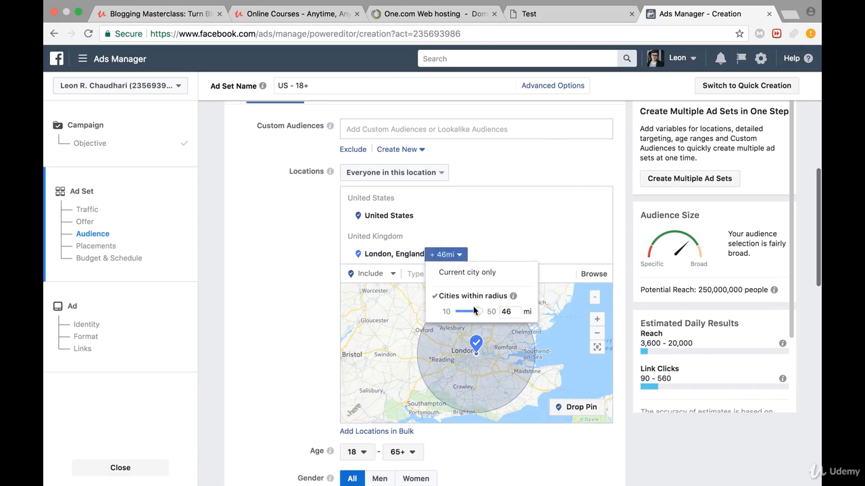
left_click_drag(429, 320, 428, 320)
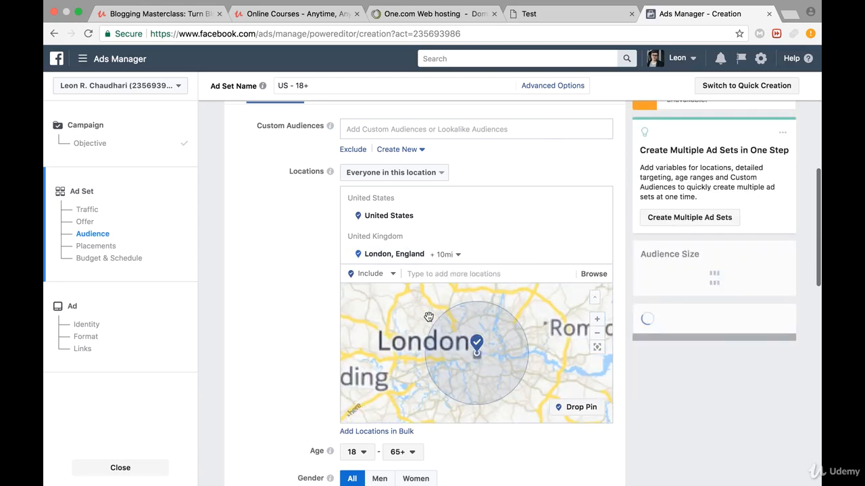
- Set the targeting radius around London, England to 30 miles
left_click(452, 256)
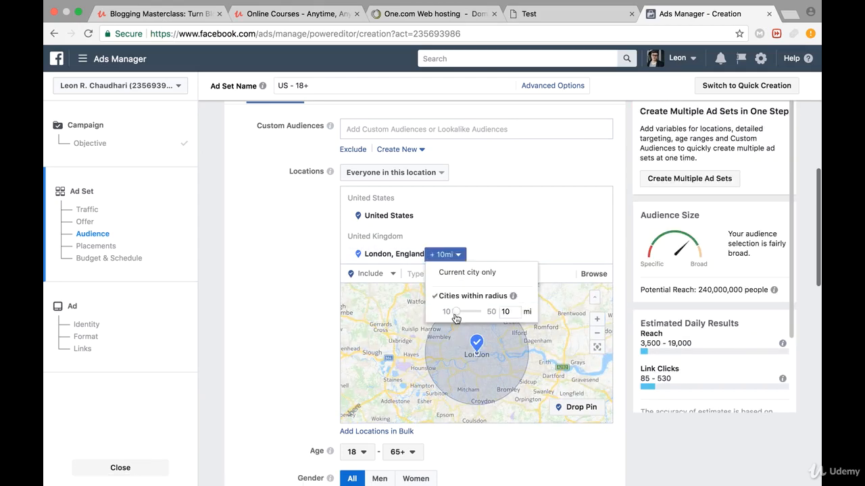
left_click_drag(459, 315, 473, 317)
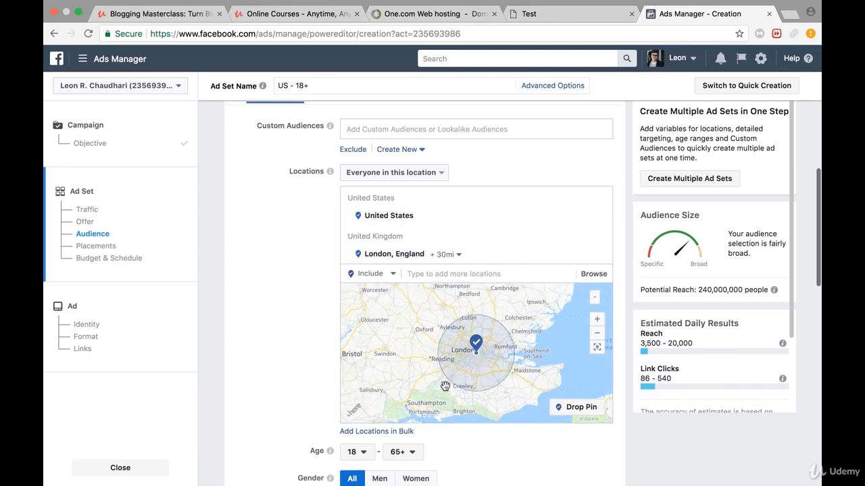
- Set the audience's age range to 24–35
scroll(319, 351, "down", 2)
scroll(318, 340, "down", 1)
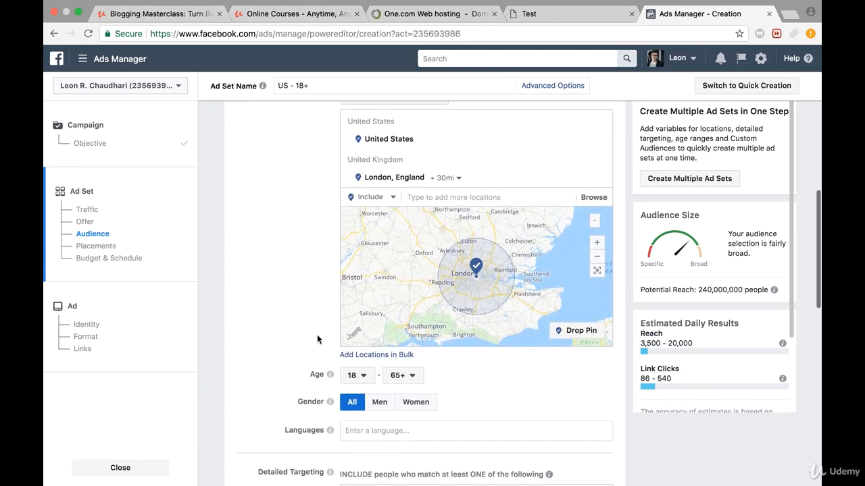
left_click(367, 380)
scroll(366, 290, "down", 2)
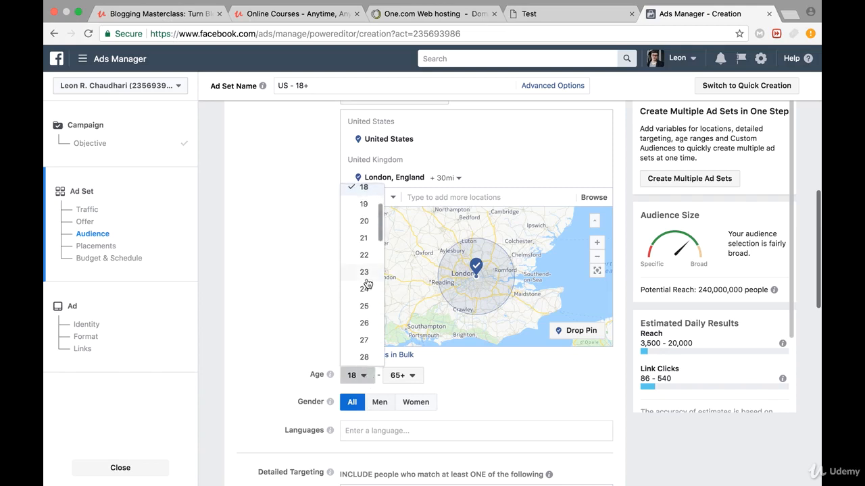
left_click(367, 289)
left_click(404, 378)
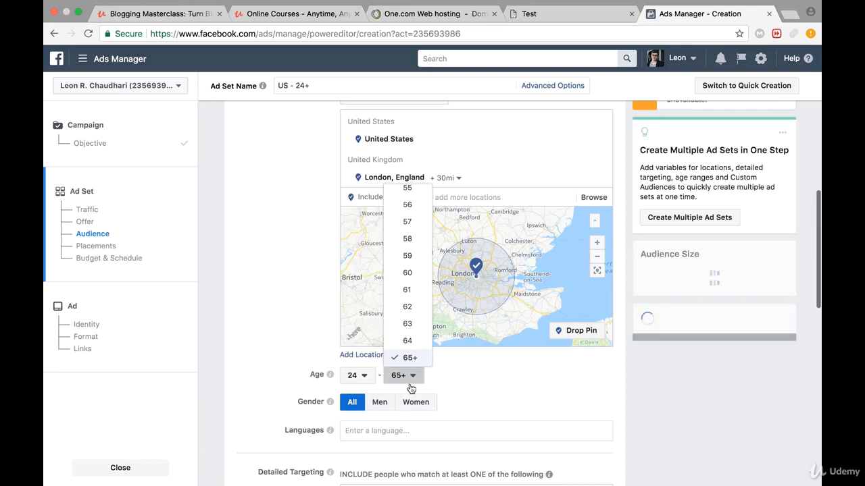
scroll(414, 287, "up", 5)
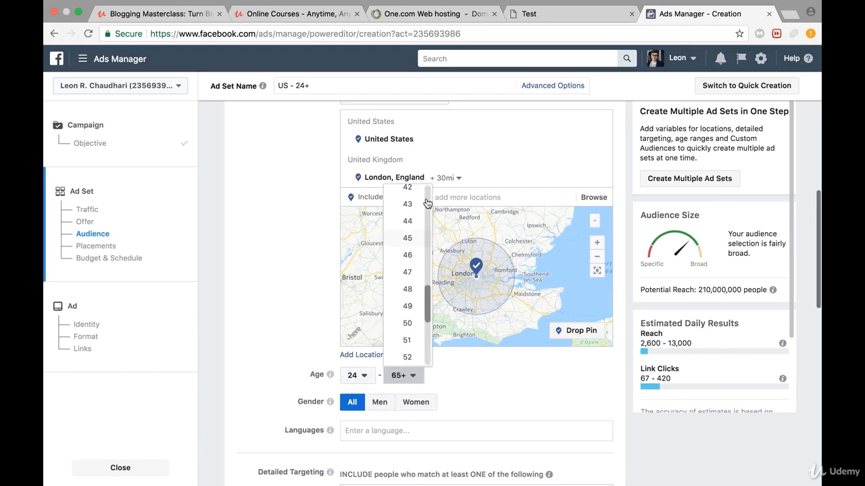
scroll(408, 236, "up", 5)
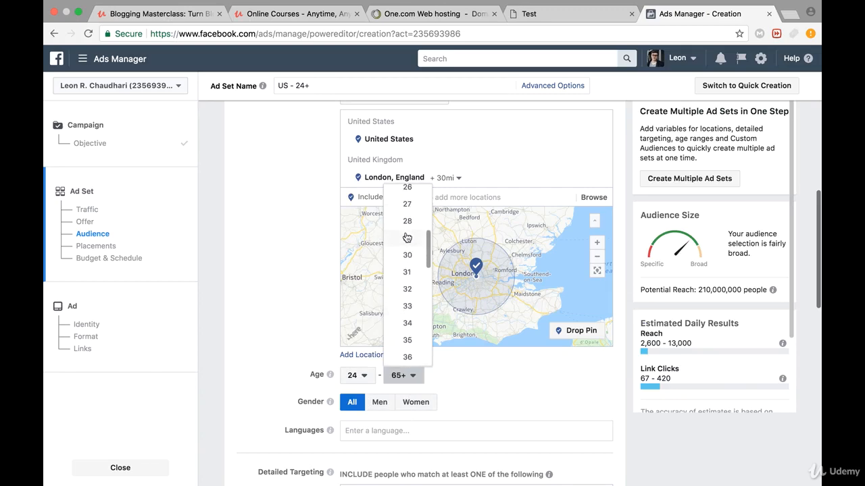
left_click(410, 342)
- Try limiting the audience's gender to Men and to Women, and return it to All
scroll(297, 349, "down", 3)
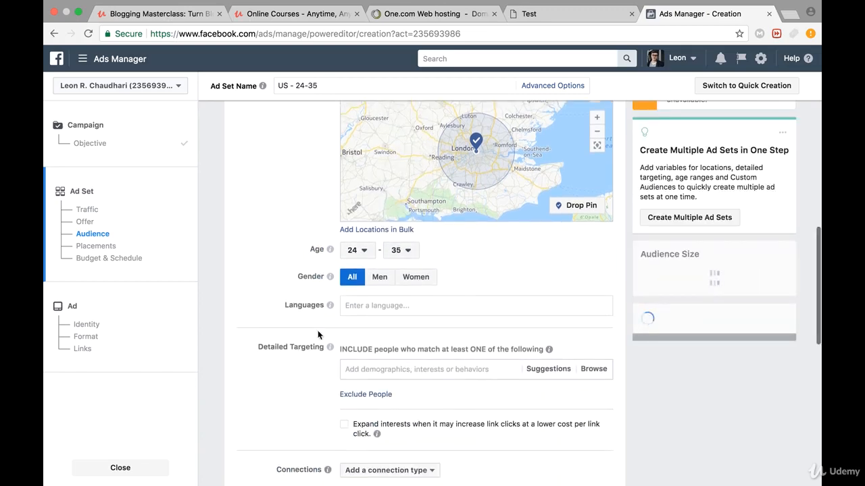
left_click_drag(298, 277, 330, 277)
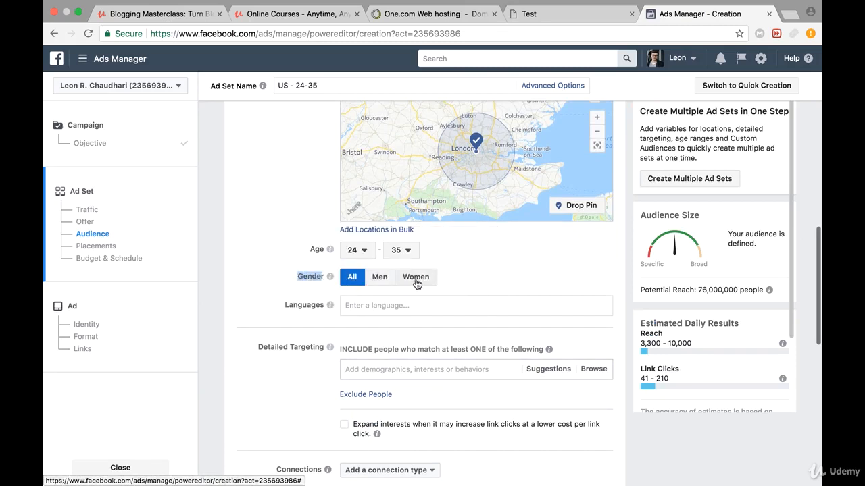
left_click(379, 277)
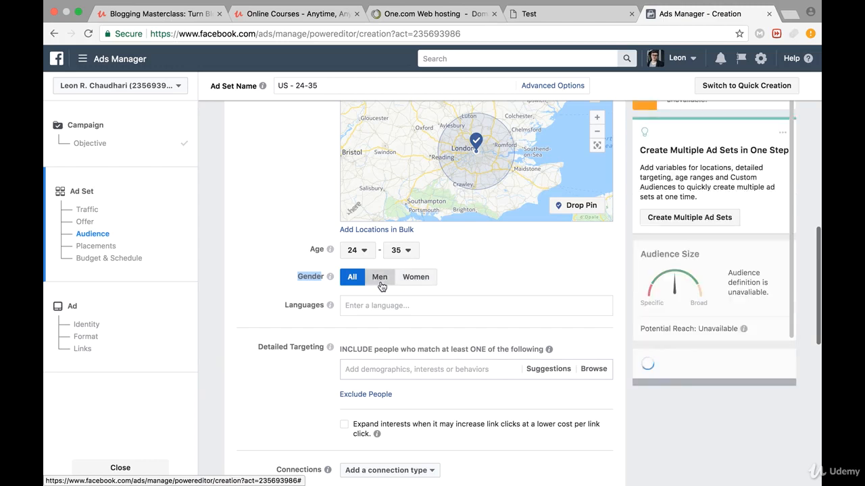
left_click(416, 282)
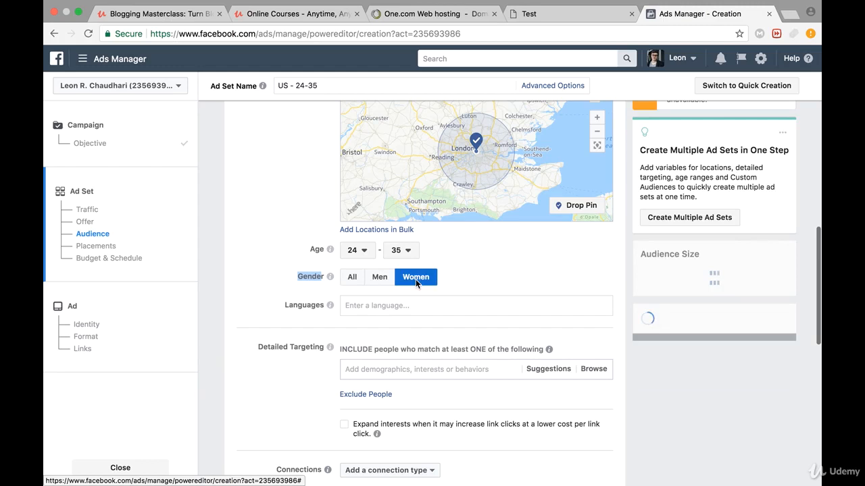
left_click(354, 277)
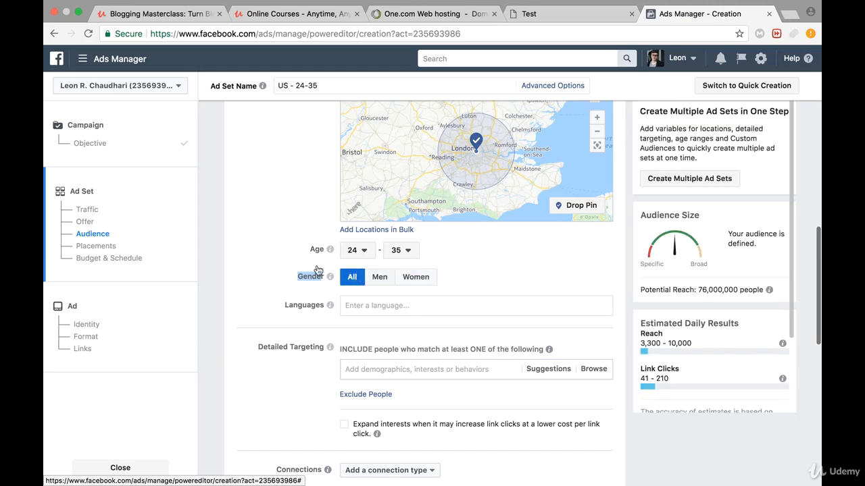
- Add English (All) as the audience's targeted language
scroll(324, 267, "down", 3)
left_click(352, 266)
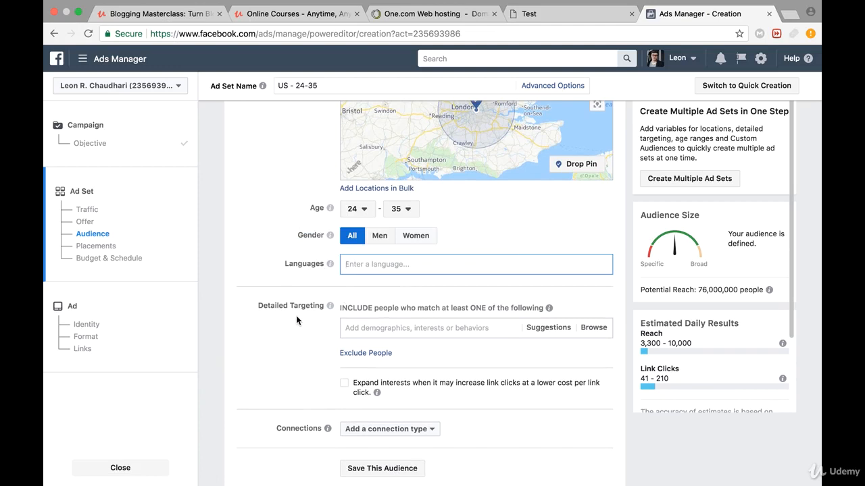
type("eng")
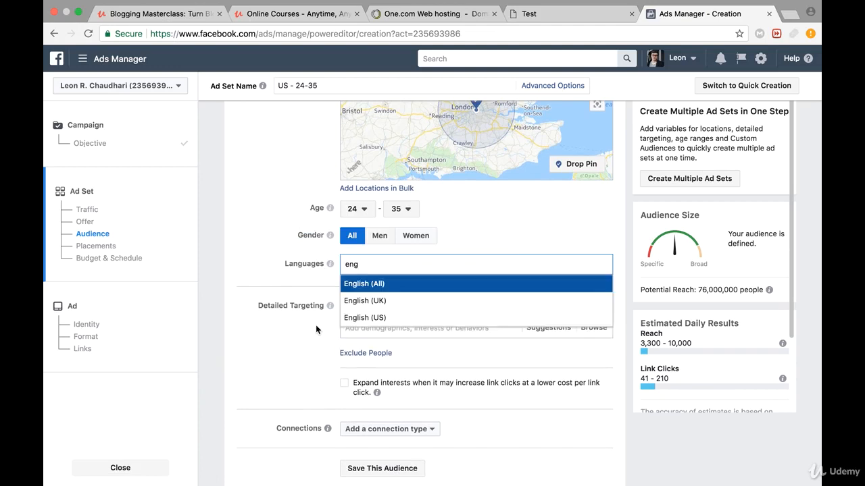
left_click(343, 280)
- View the United States and London together on the audience's location map
scroll(290, 241, "up", 2)
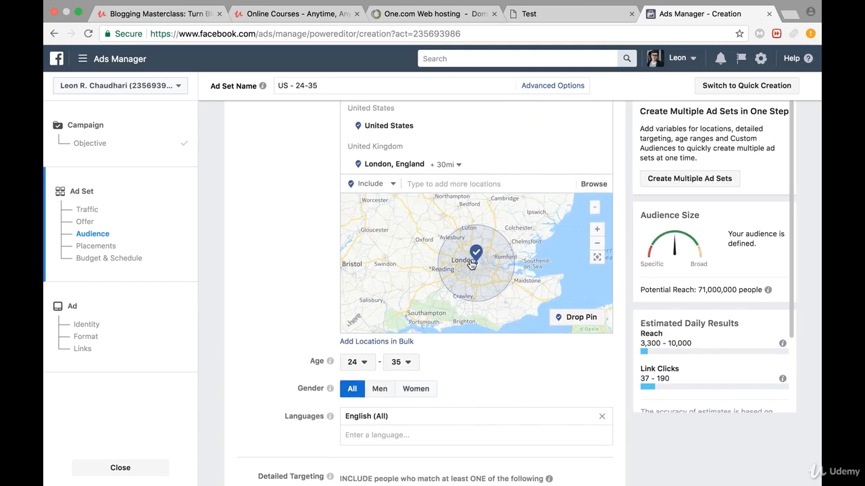
left_click(597, 243)
left_click(597, 244)
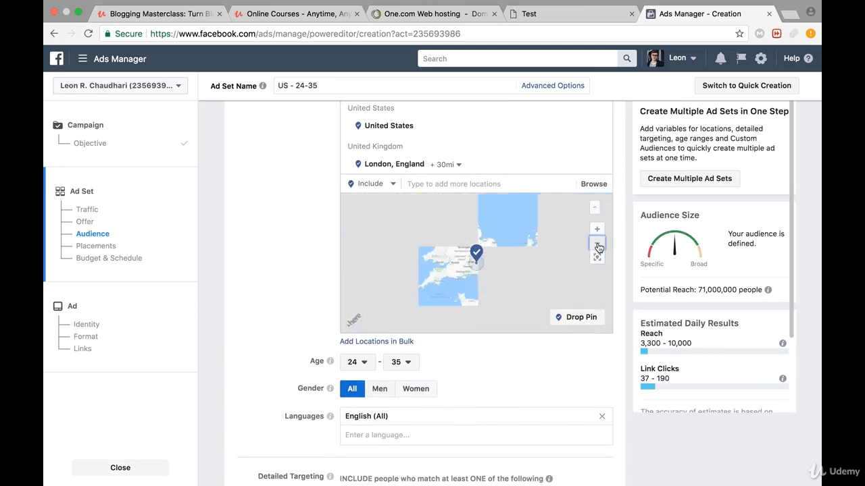
left_click(597, 243)
left_click(597, 243)
left_click(597, 243)
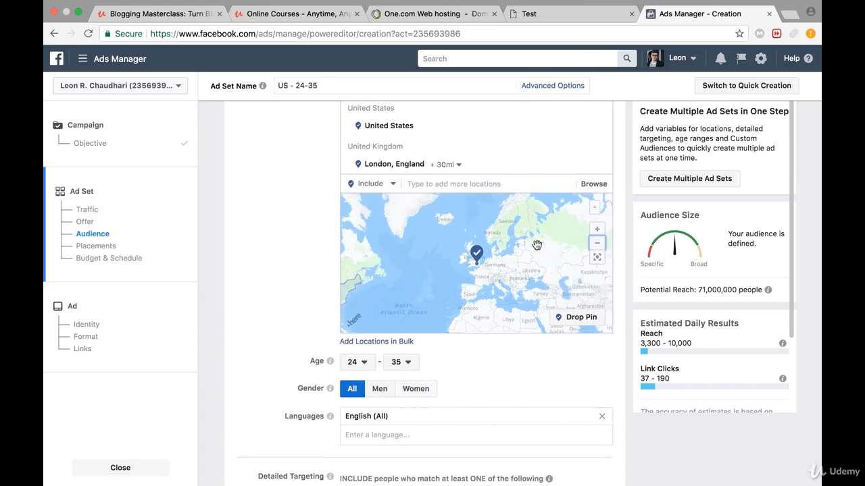
left_click_drag(453, 280, 489, 259)
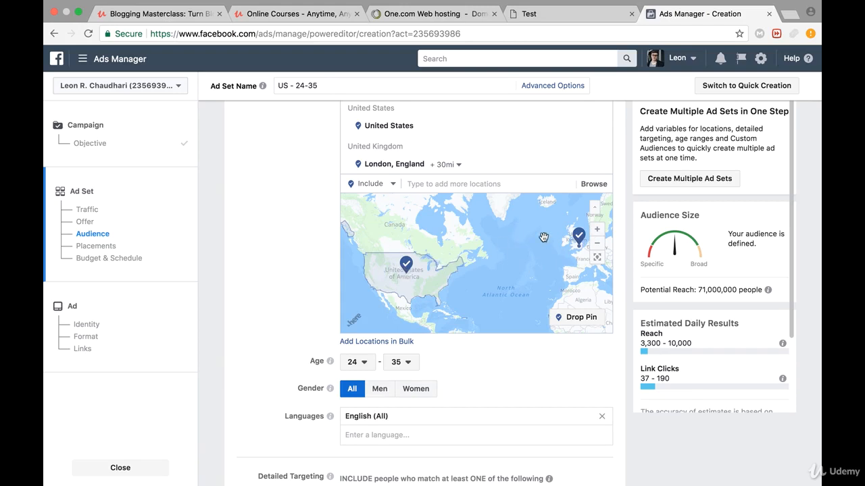
- Add the interest Blog to the audience's detailed targeting
scroll(350, 307, "down", 5)
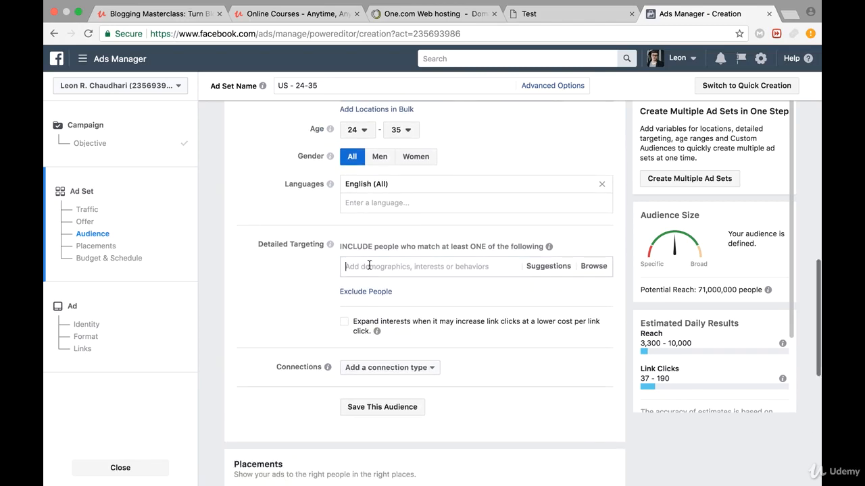
type("blog")
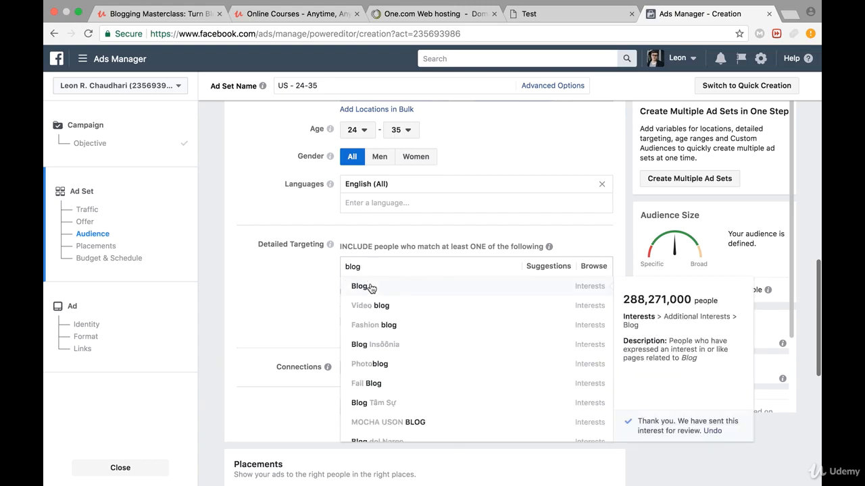
left_click(371, 288)
left_click(289, 320)
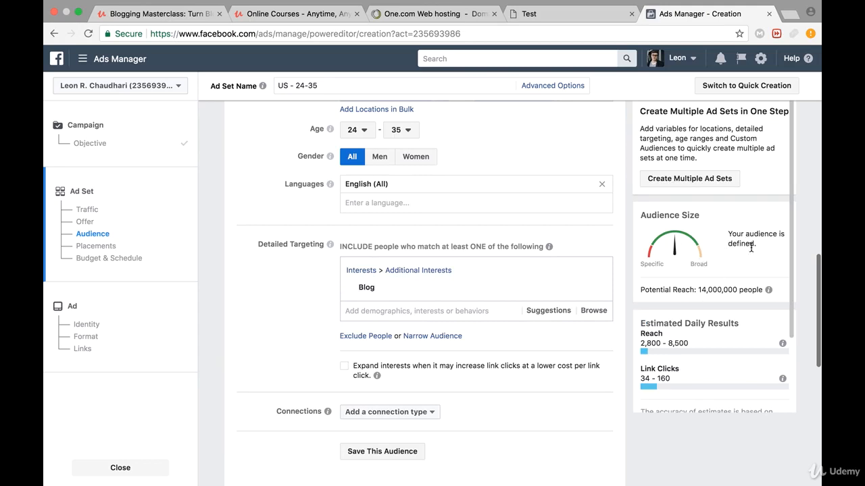
- Check the audience's potential reach and estimated daily results with the Blog interest included
left_click_drag(697, 290, 767, 291)
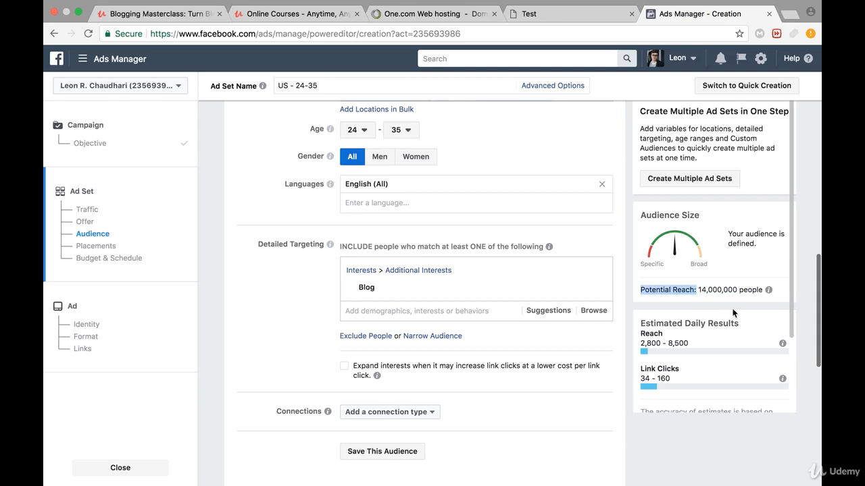
scroll(733, 313, "down", 2)
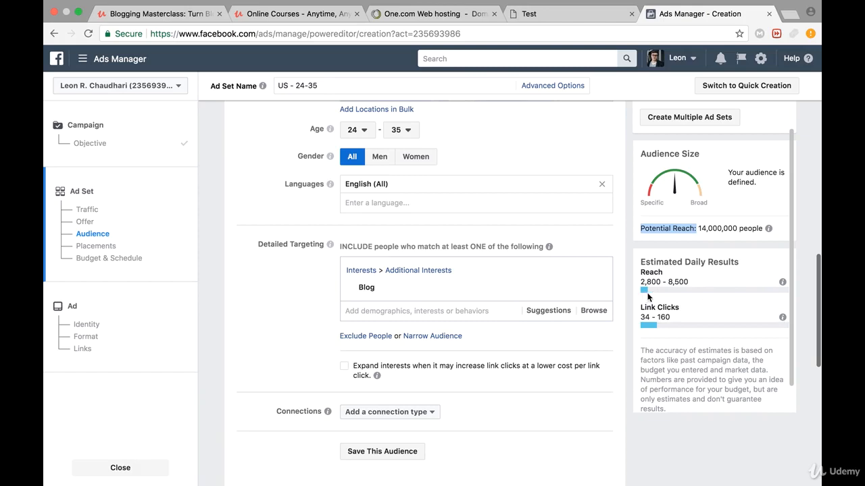
left_click(436, 305)
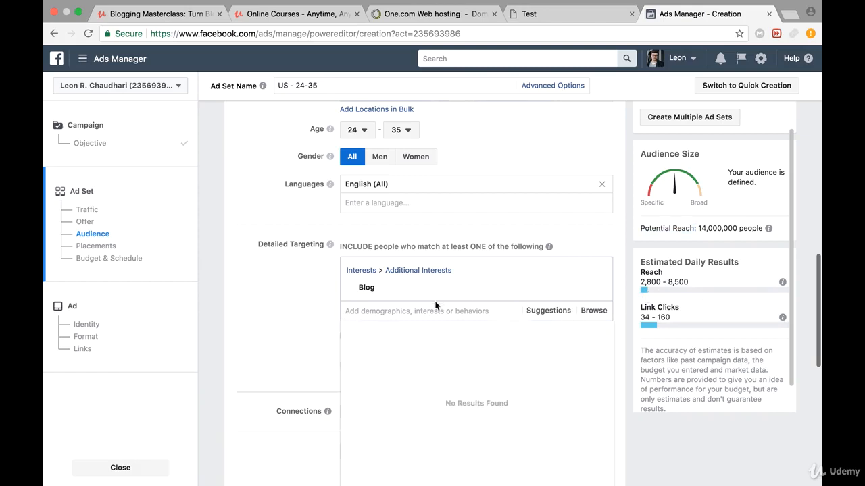
left_click(335, 303)
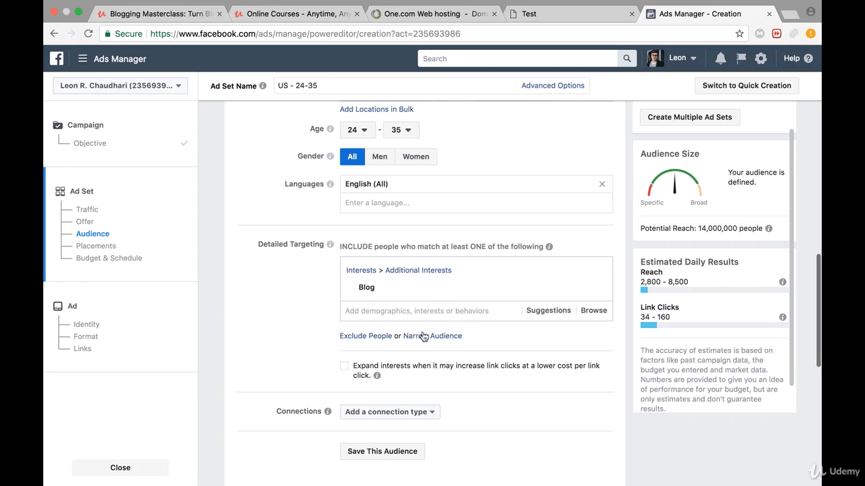
- Narrow the audience to people who must also match the Dog owners behavior, searching with "dog blog"
left_click(423, 336)
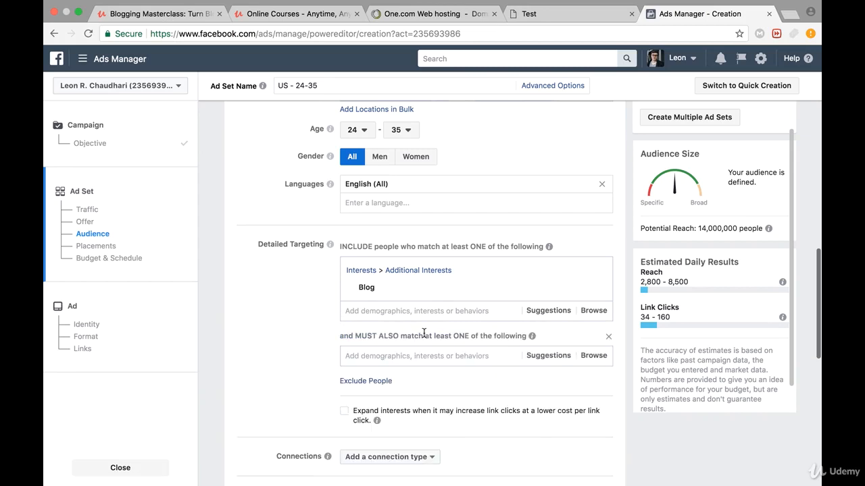
left_click(404, 358)
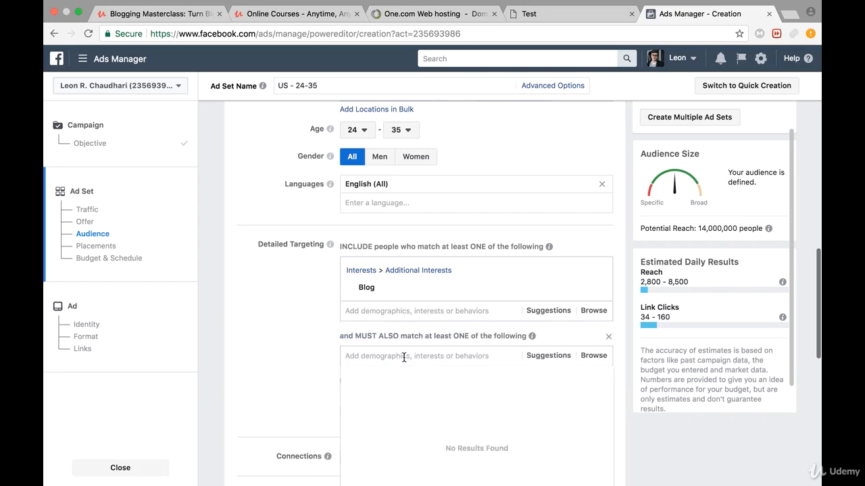
type("blog")
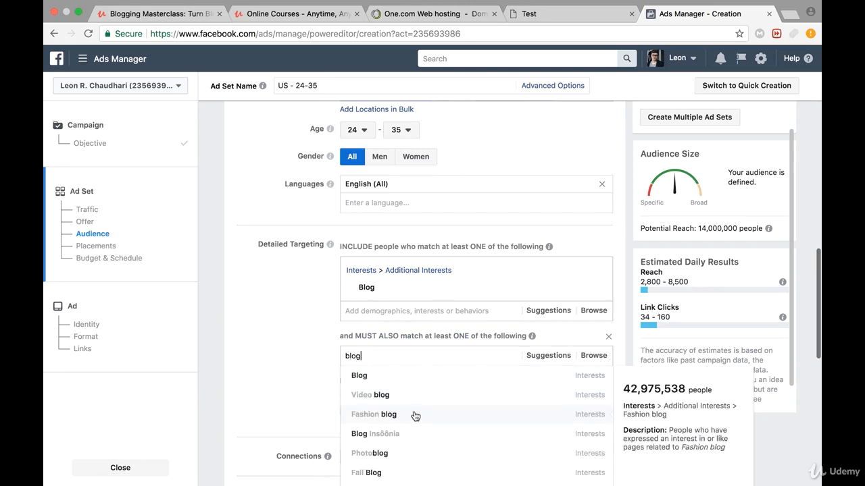
key("BackSpace")
key("BackSpace")
key("BackSpace")
key("BackSpace")
type("d")
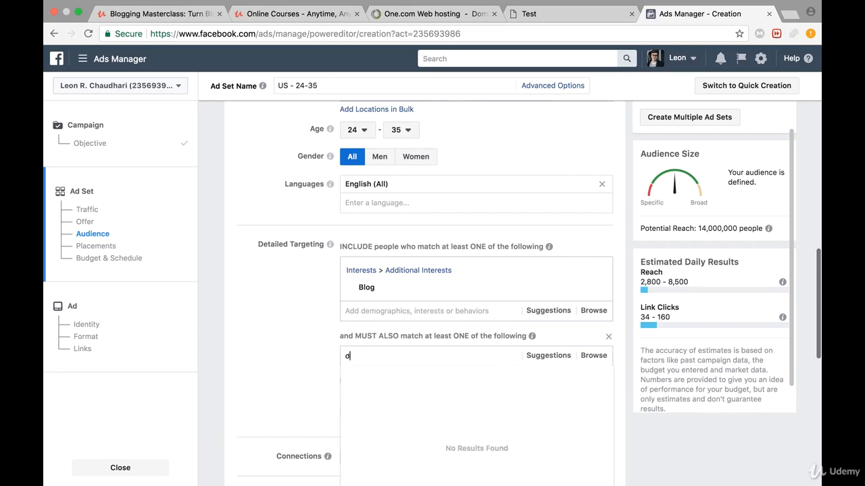
type("og bl")
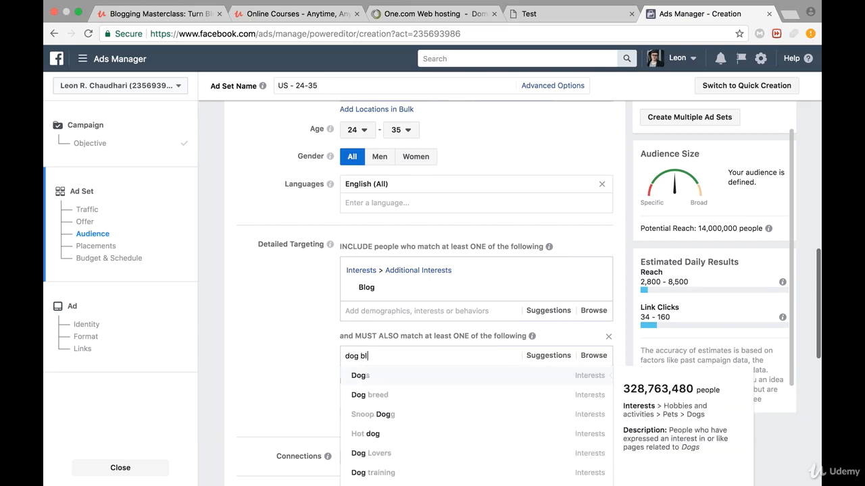
type("og")
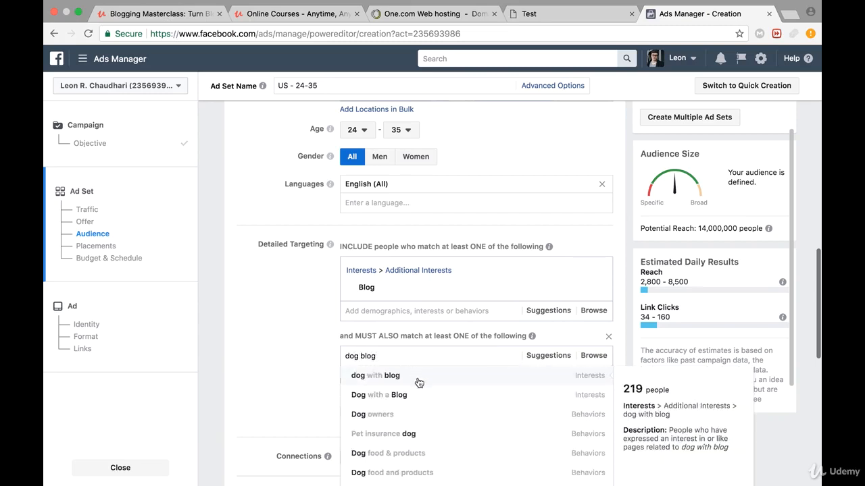
left_click(414, 423)
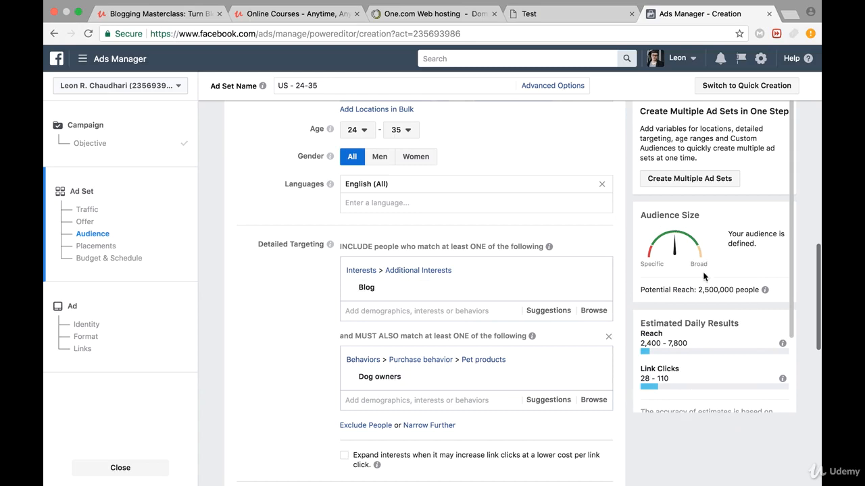
- Check the potential reach and estimated daily reach and link clicks of the narrowed audience
left_click_drag(698, 290, 734, 290)
scroll(688, 274, "down", 2)
scroll(687, 274, "down", 1)
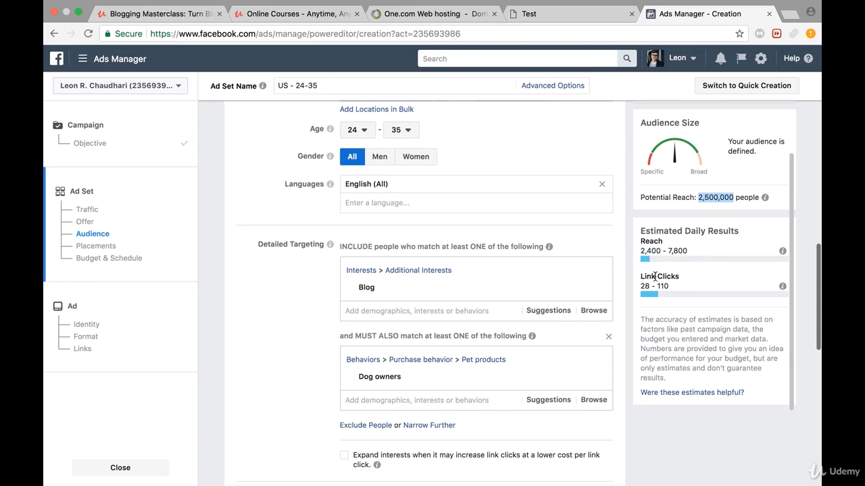
- Add a third must-also-match condition to the audience's detailed targeting, below the Dog owners condition
scroll(494, 308, "down", 5)
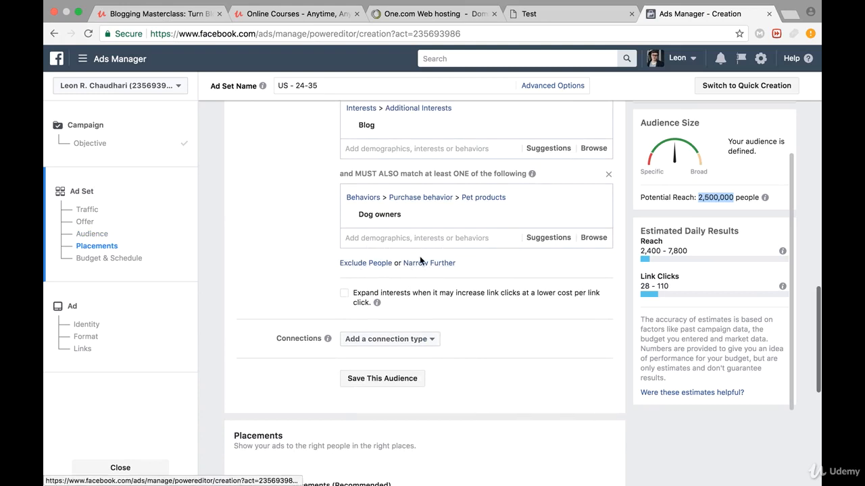
left_click(426, 264)
left_click(381, 282)
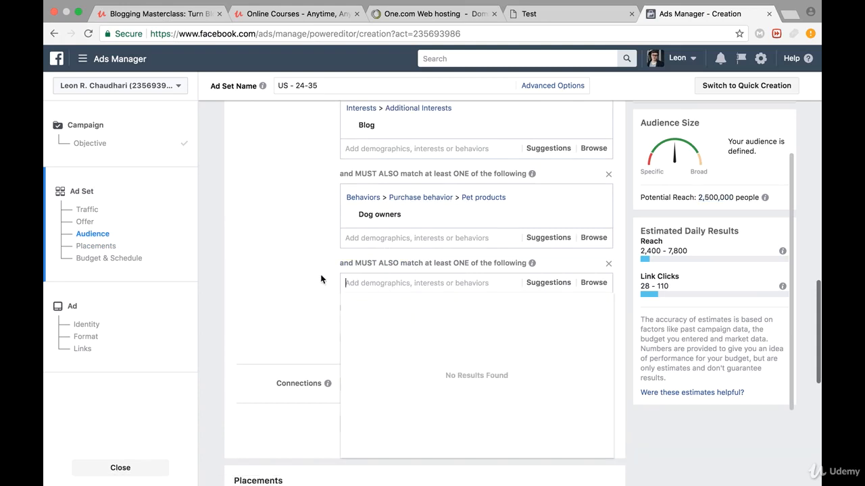
left_click(292, 282)
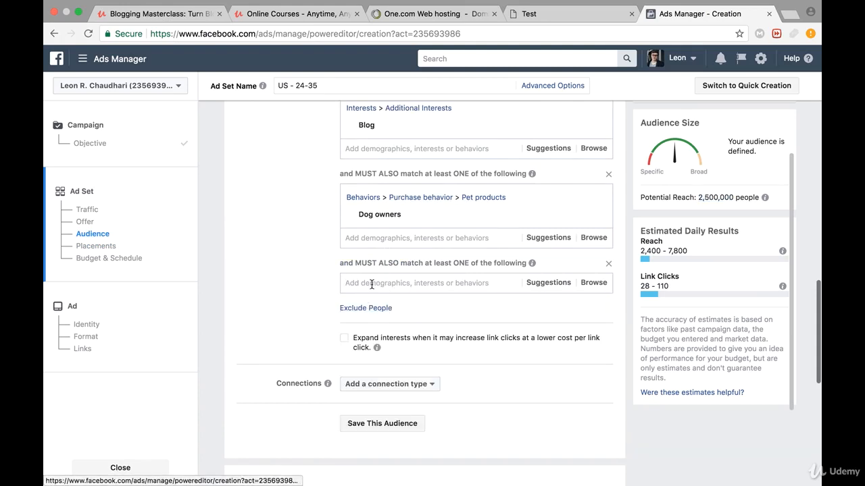
- Try the interest pedigree in the new must-also-match condition, check the potential reach and remove the interest again
left_click(371, 283)
type("p")
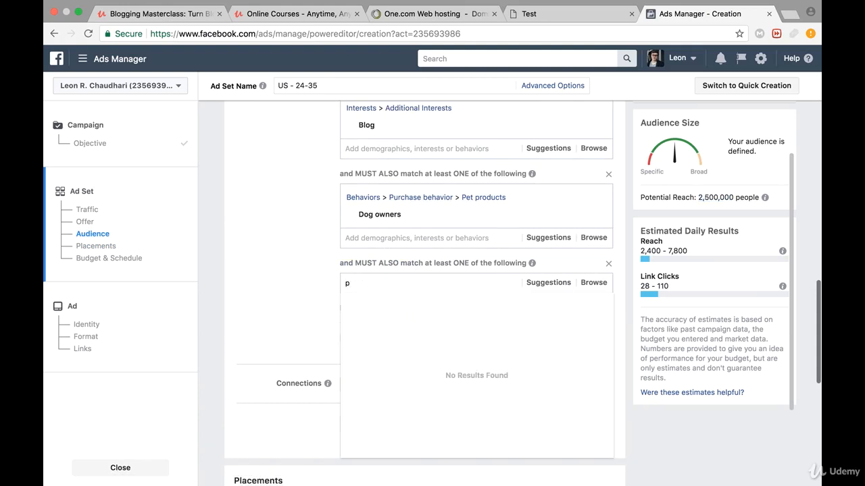
type("edigreee")
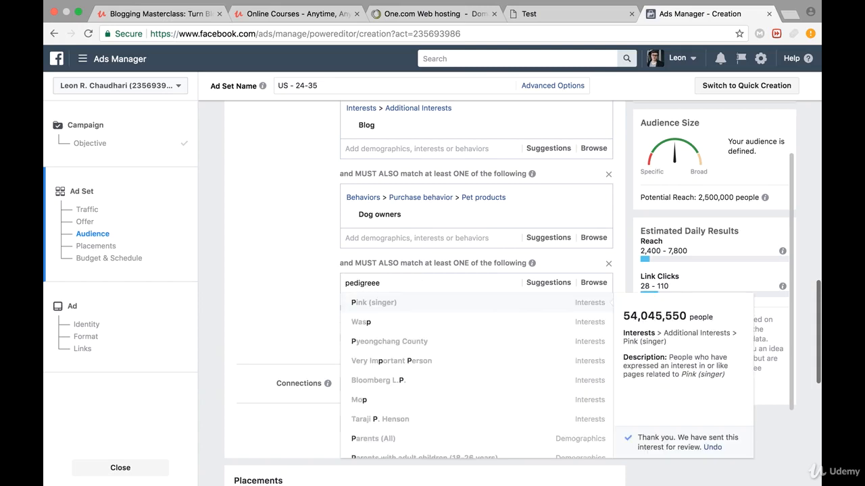
key("BackSpace")
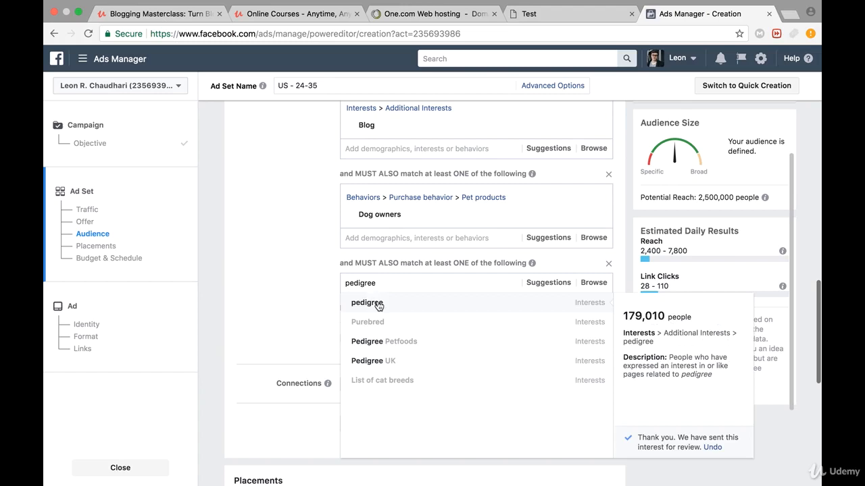
left_click(383, 303)
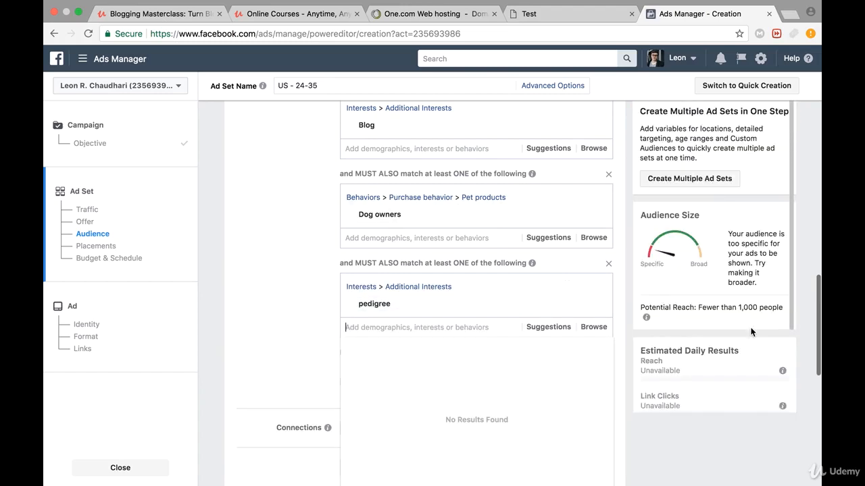
left_click(692, 318)
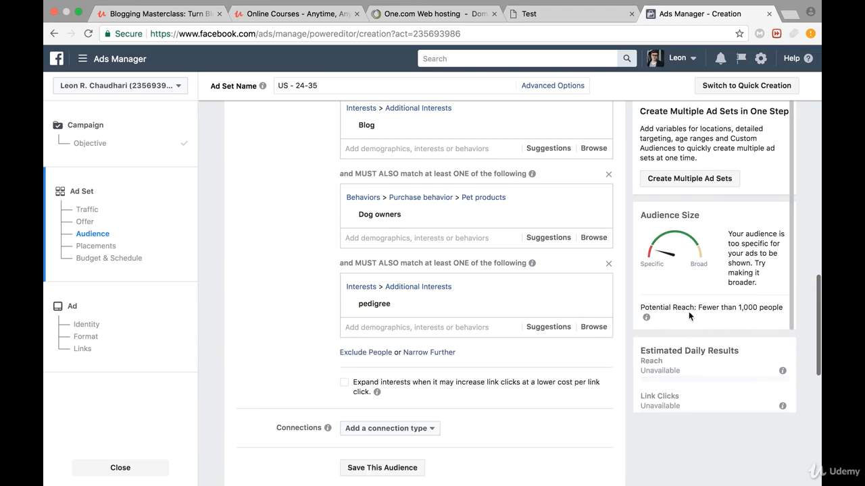
mouse_move(546, 303)
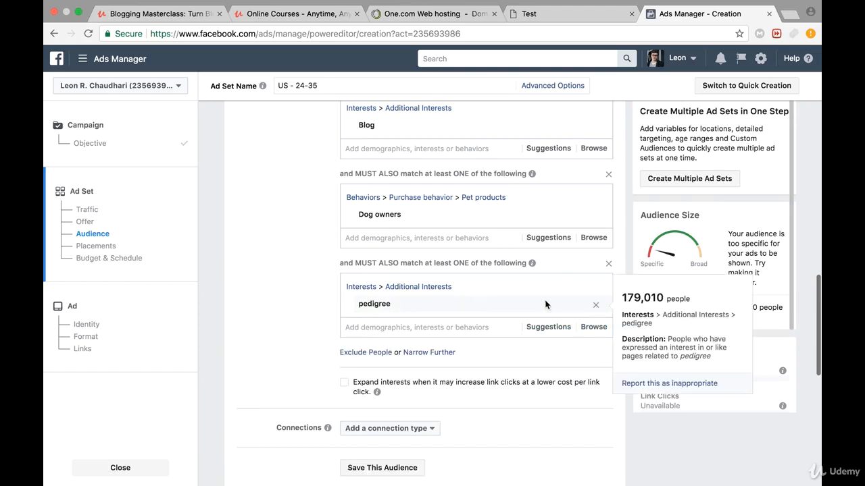
left_click(595, 307)
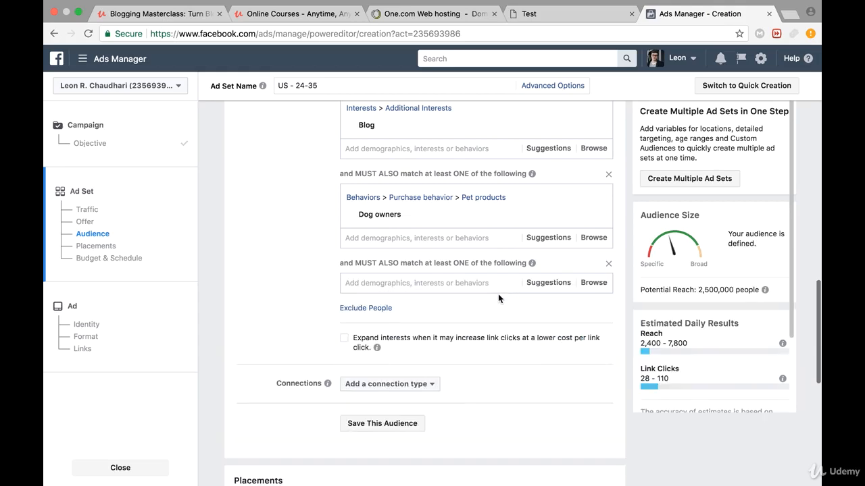
- Narrow the audience to people who must also match the interest Pug and check the estimated results
left_click(444, 283)
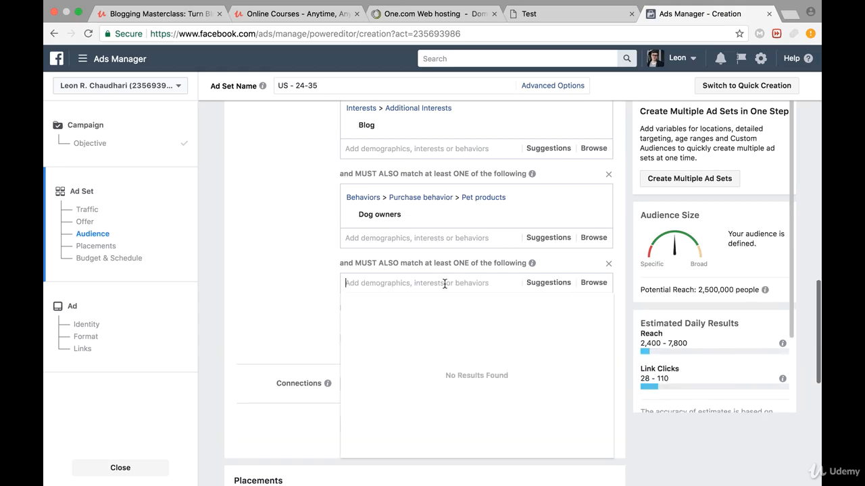
type("pug")
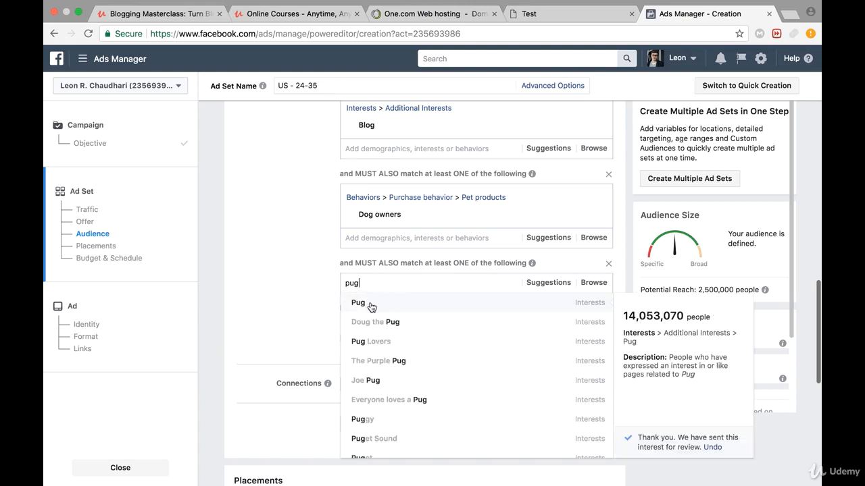
left_click(371, 305)
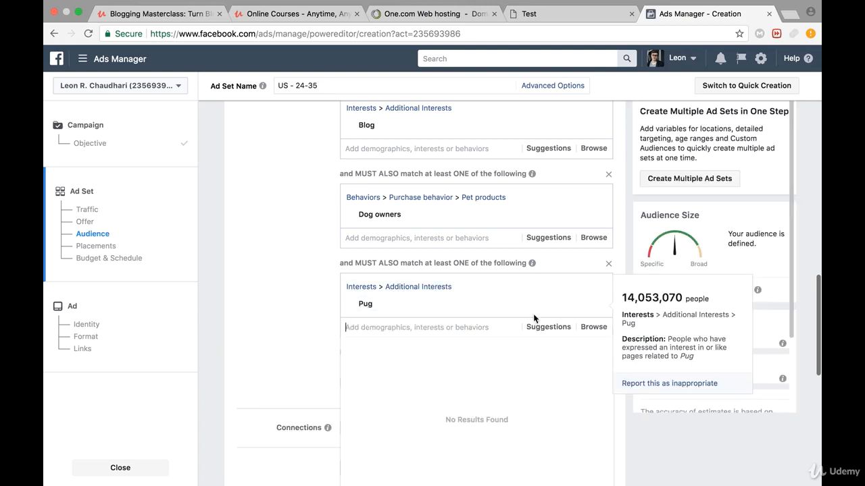
scroll(715, 333, "down", 3)
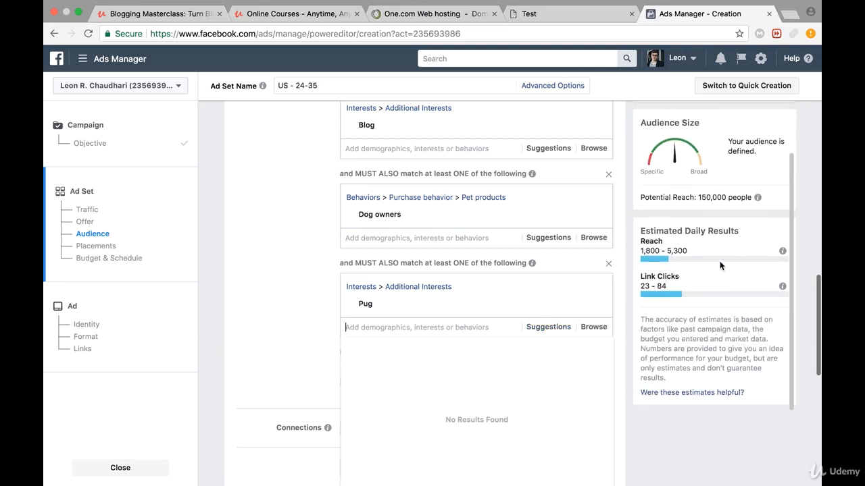
left_click(314, 249)
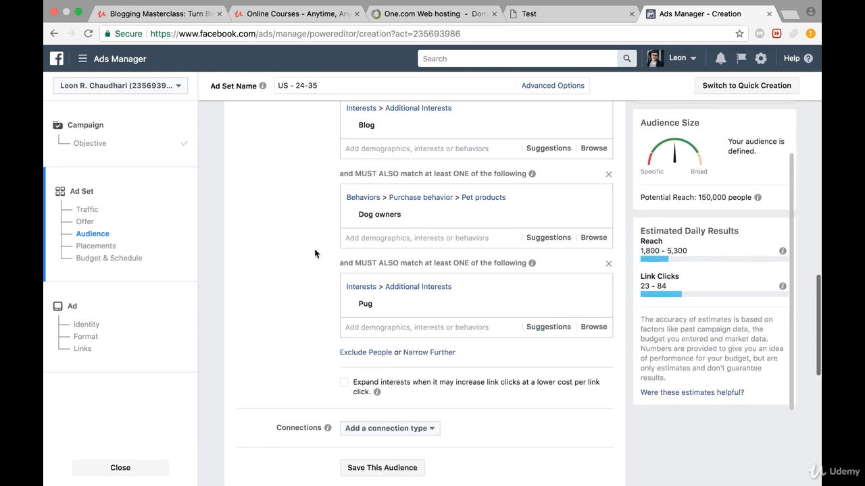
- Try narrowing the audience further with another must-also-match condition for the interest chihuahua
left_click(436, 351)
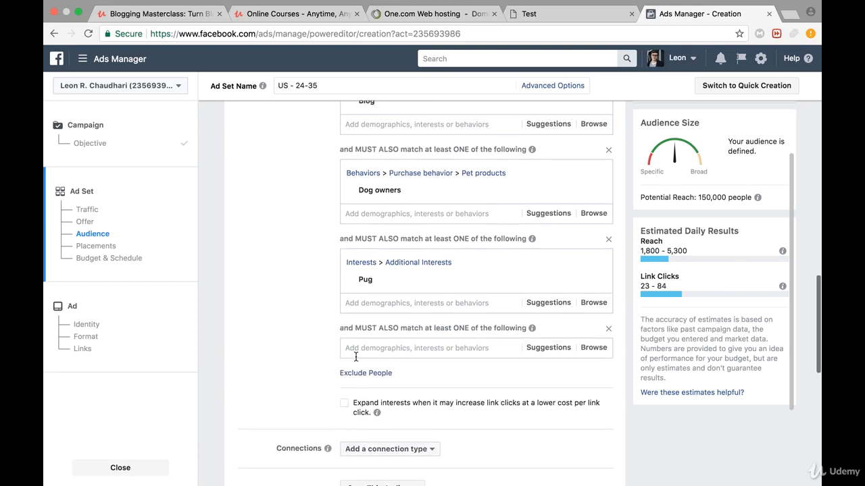
scroll(386, 332, "down", 1)
left_click(306, 295)
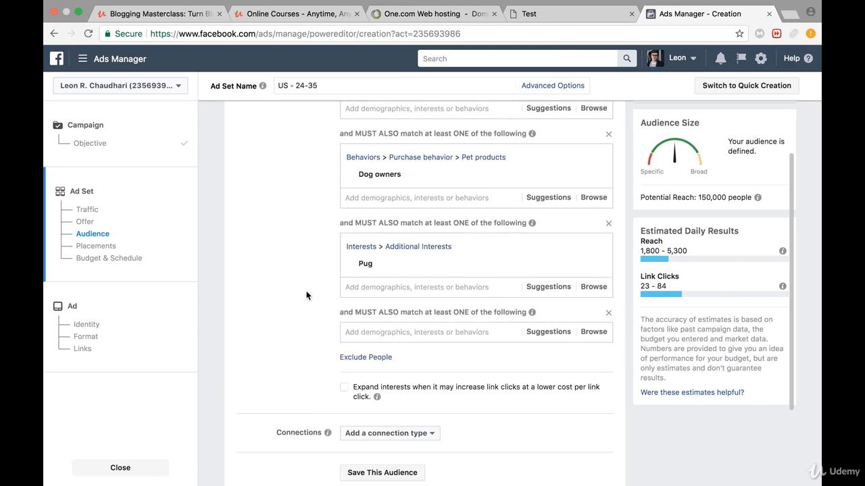
left_click(368, 331)
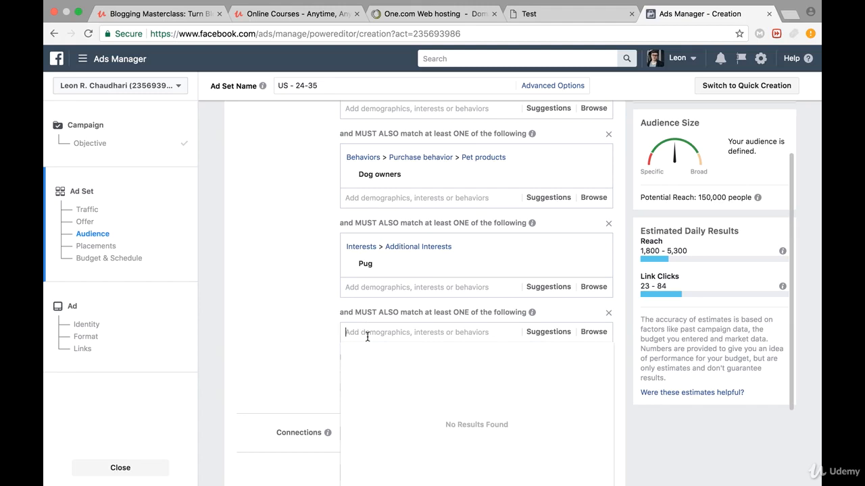
type("chi")
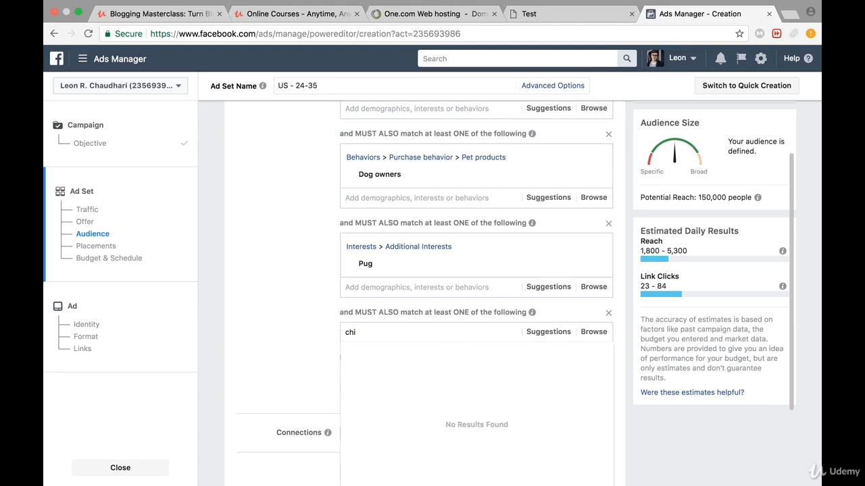
type("huahua")
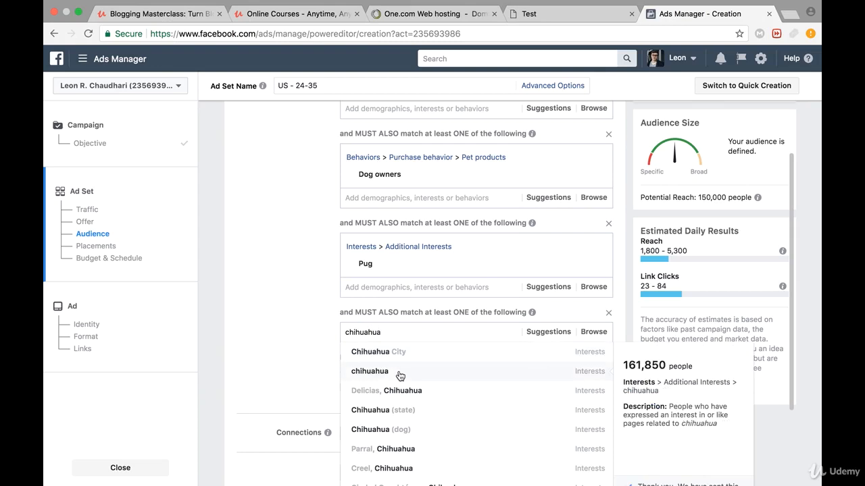
left_click(400, 377)
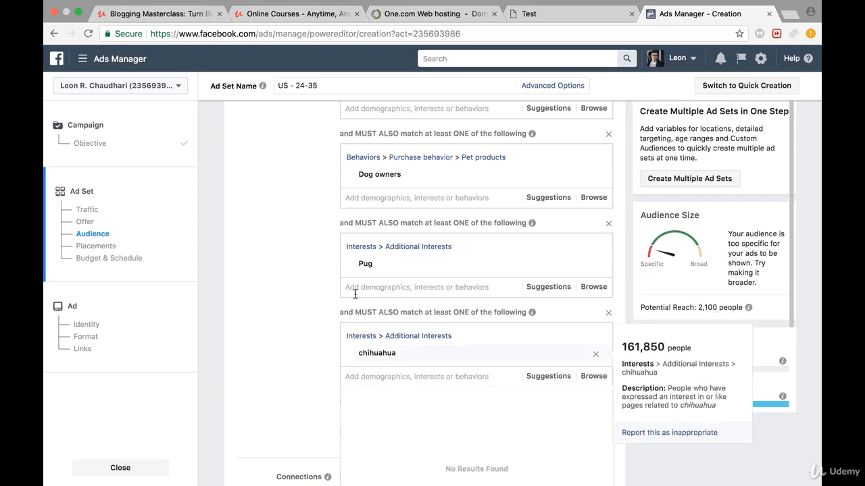
- Check the audience's potential reach and estimated daily results, and remove the chihuahua condition from the detailed targeting
scroll(765, 368, "down", 2)
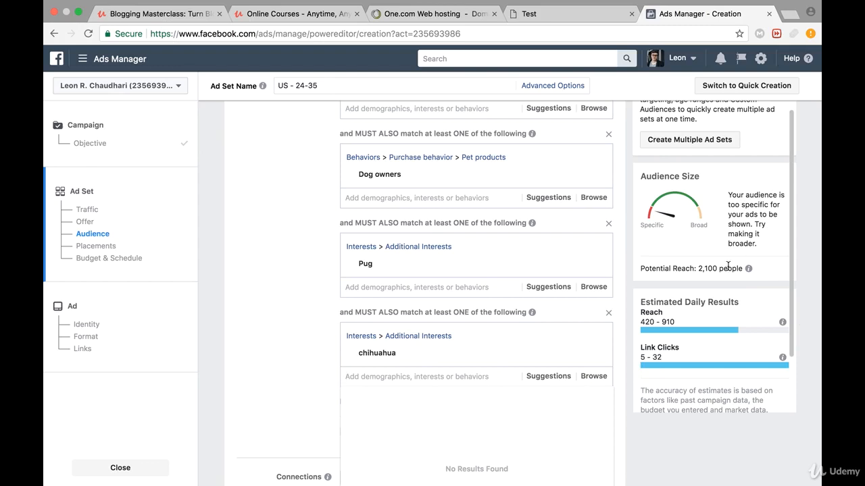
scroll(725, 292, "down", 1)
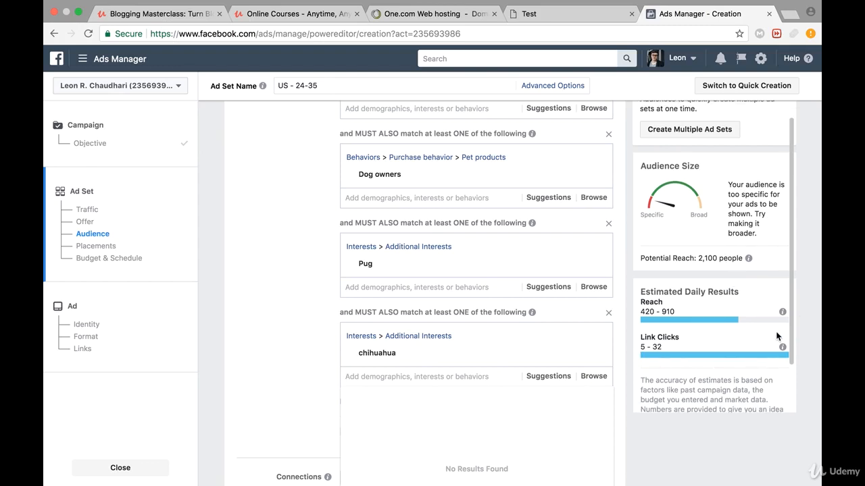
mouse_move(781, 311)
mouse_move(549, 349)
left_click(609, 313)
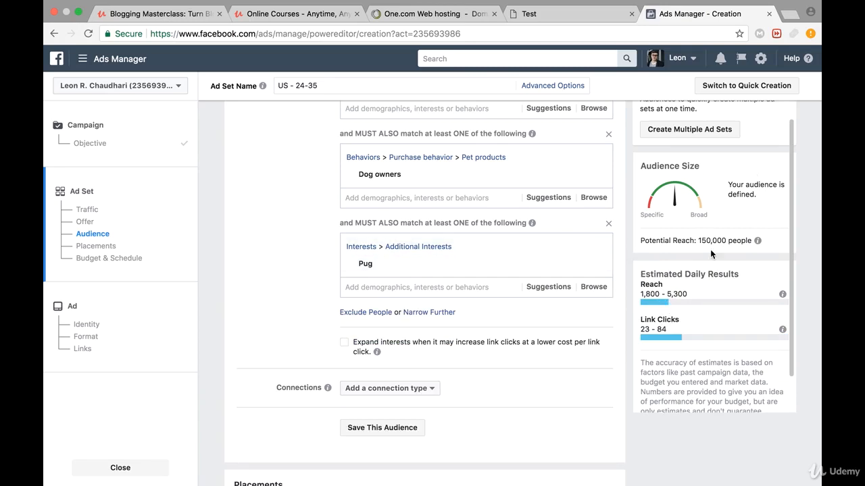
left_click_drag(701, 238, 728, 240)
left_click(705, 267)
- Switch the ad set from automatic placements to Edit Placements and review the available platform placements
scroll(492, 293, "down", 5)
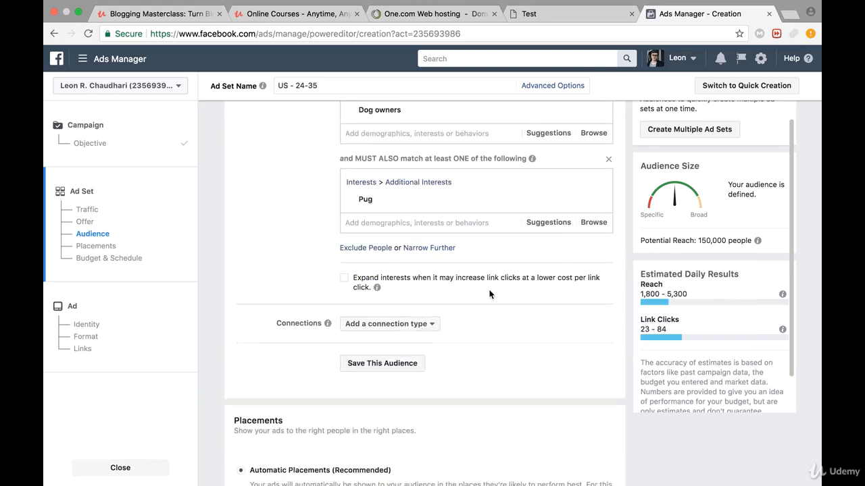
scroll(490, 293, "down", 2)
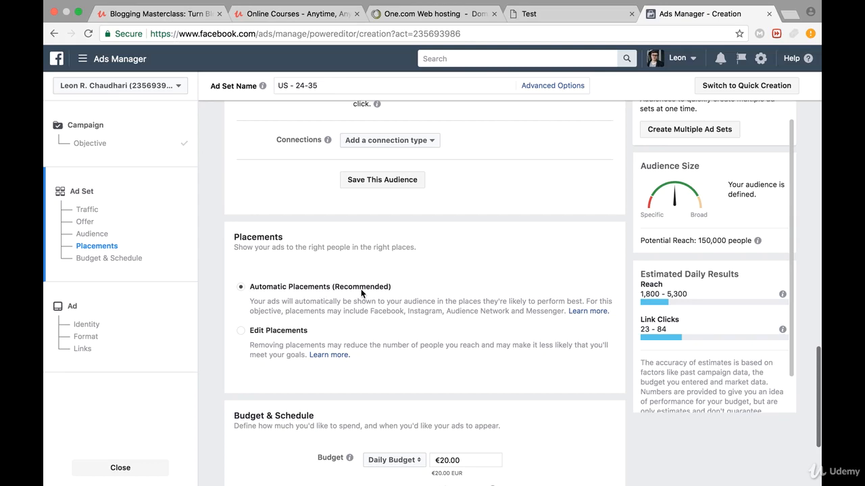
left_click(239, 331)
scroll(421, 321, "down", 6)
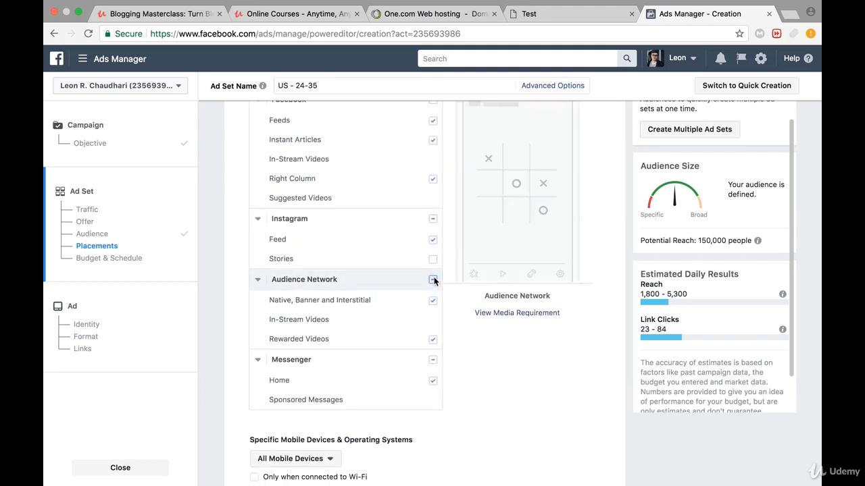
scroll(406, 251, "up", 4)
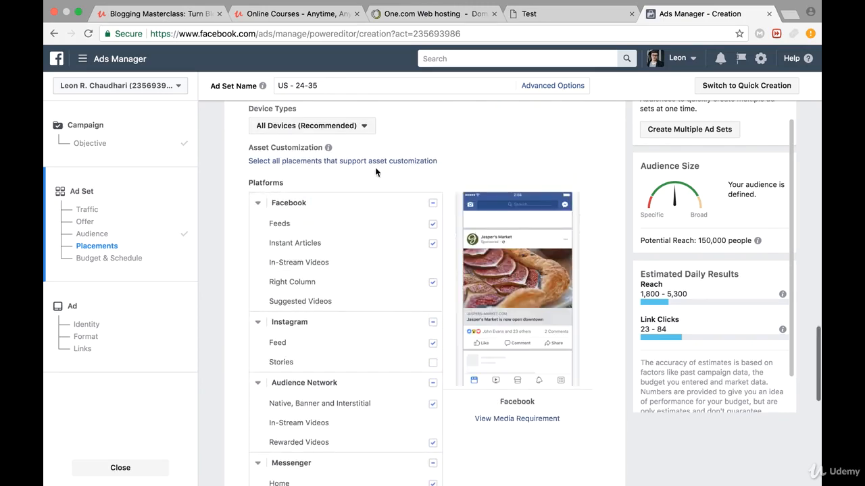
scroll(375, 167, "up", 1)
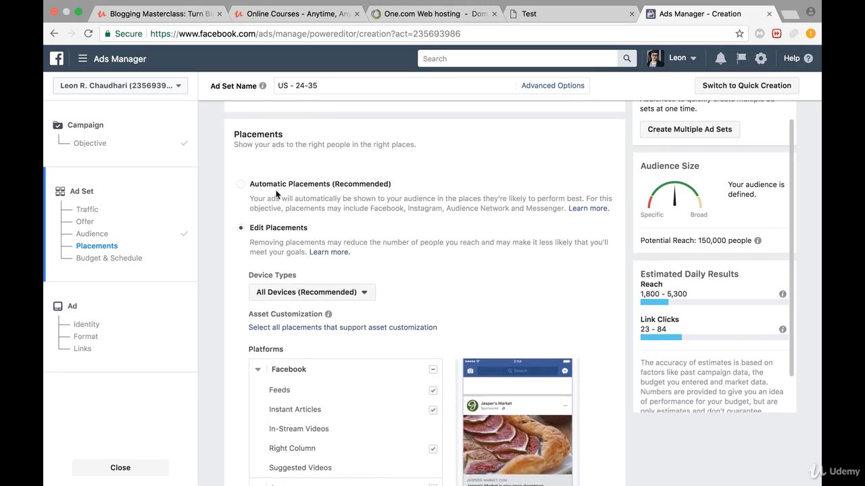
scroll(317, 200, "down", 4)
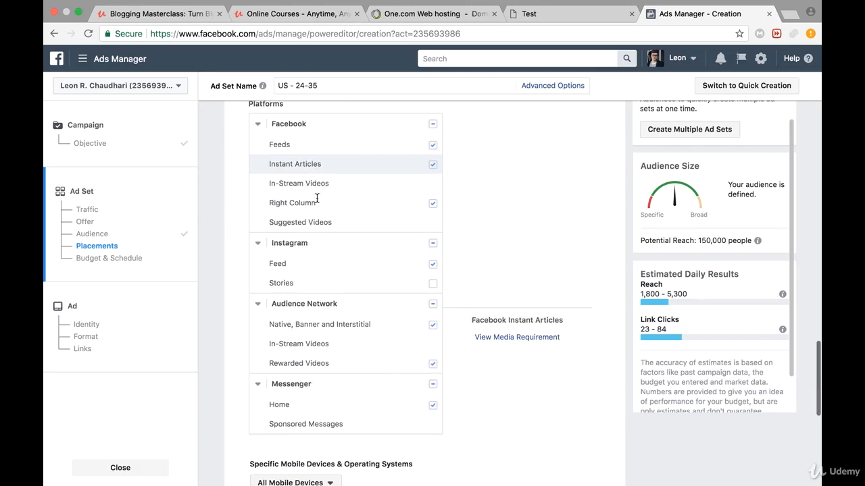
- Limit the ad placements to Facebook Feeds and Instant Articles, clearing all Instagram, Audience Network and Messenger placements
left_click(432, 284)
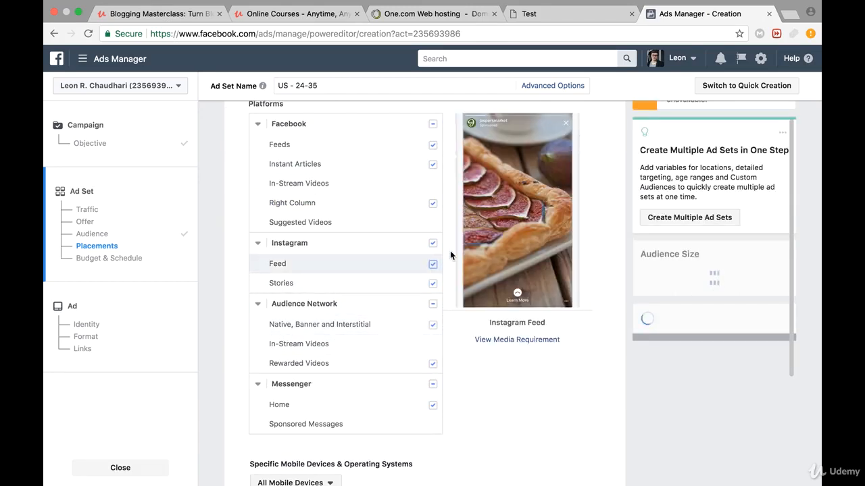
left_click(431, 203)
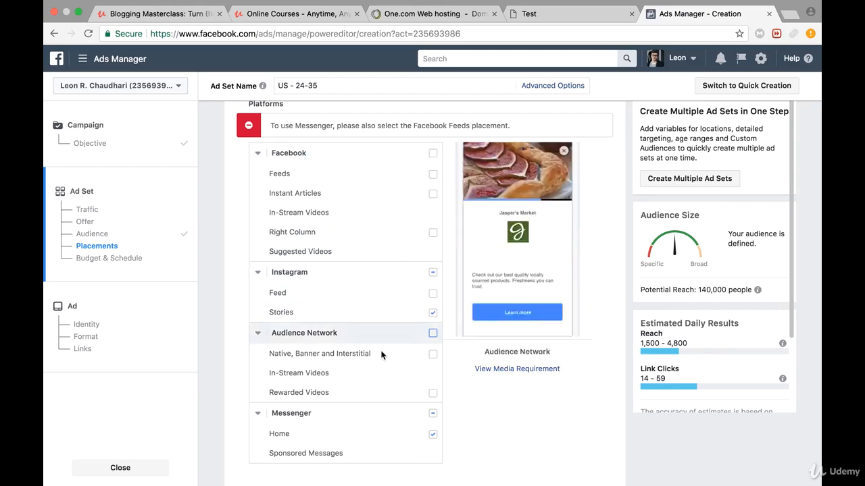
left_click(432, 175)
left_click(432, 284)
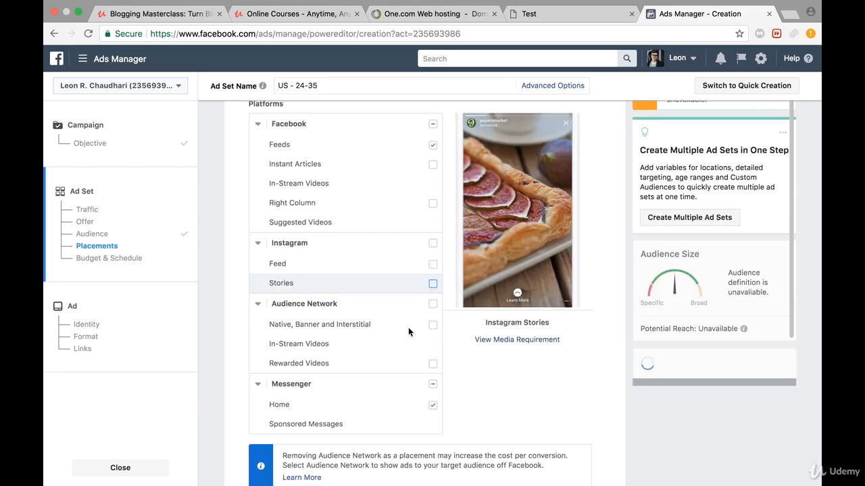
left_click(432, 405)
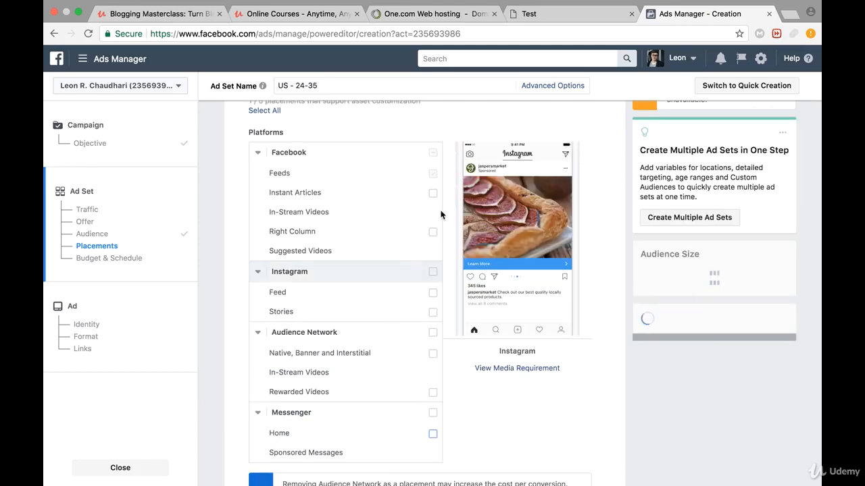
left_click(432, 193)
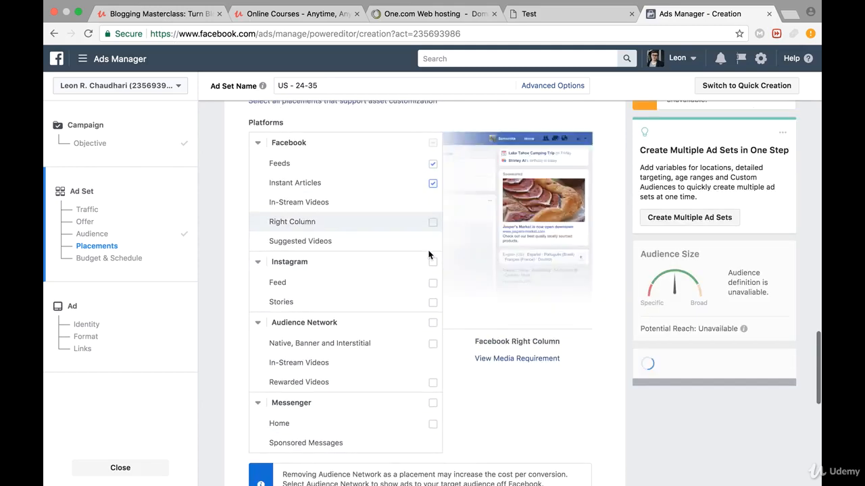
- Add Right Column to the Facebook placements, and switch the ad set back to Automatic Placements
left_click(432, 222)
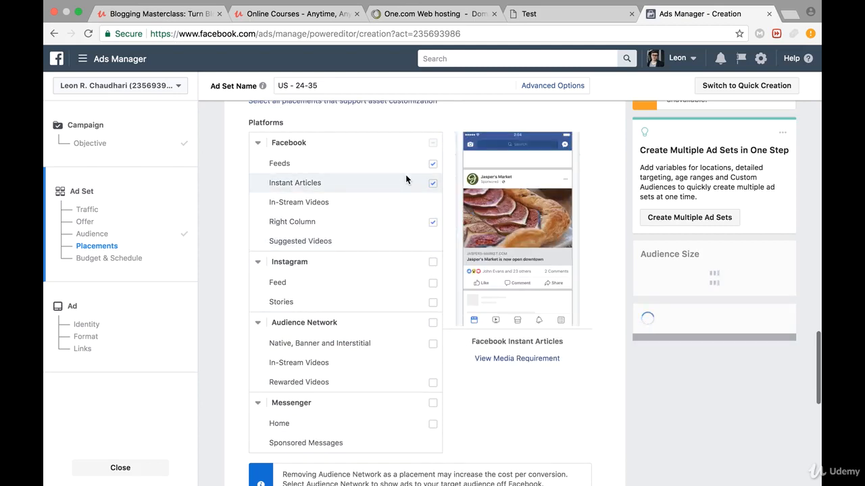
scroll(405, 174, "up", 3)
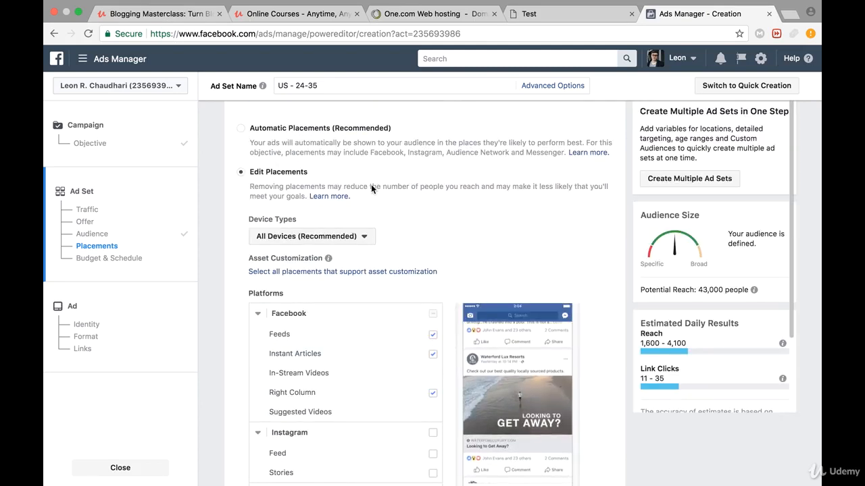
left_click(318, 127)
scroll(434, 218, "down", 1)
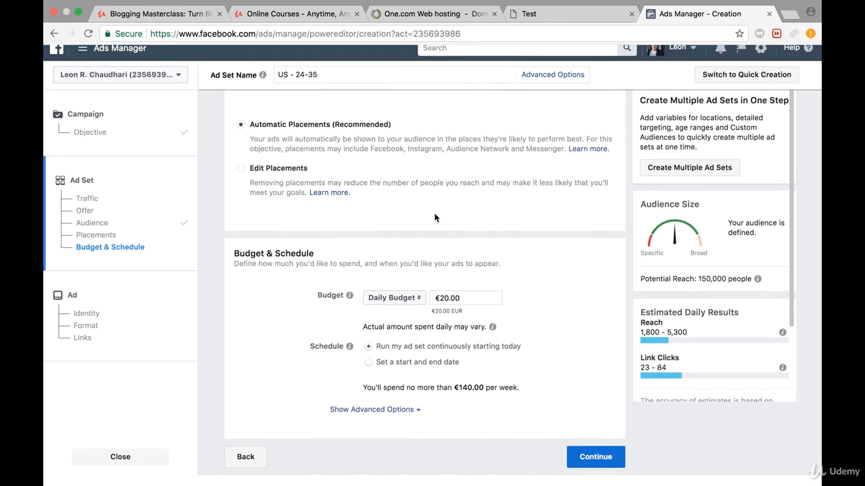
- Set the ad set's daily budget to €5.00
left_click(448, 308)
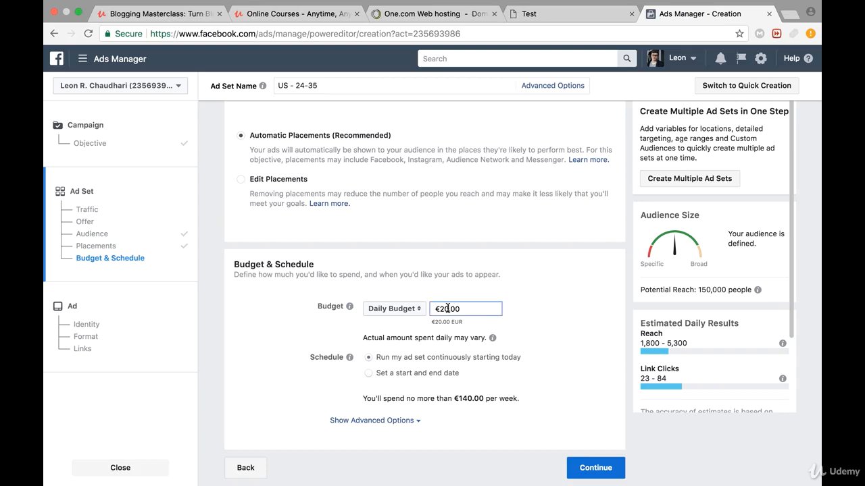
key("BackSpace")
key("BackSpace")
type("5")
left_click(539, 255)
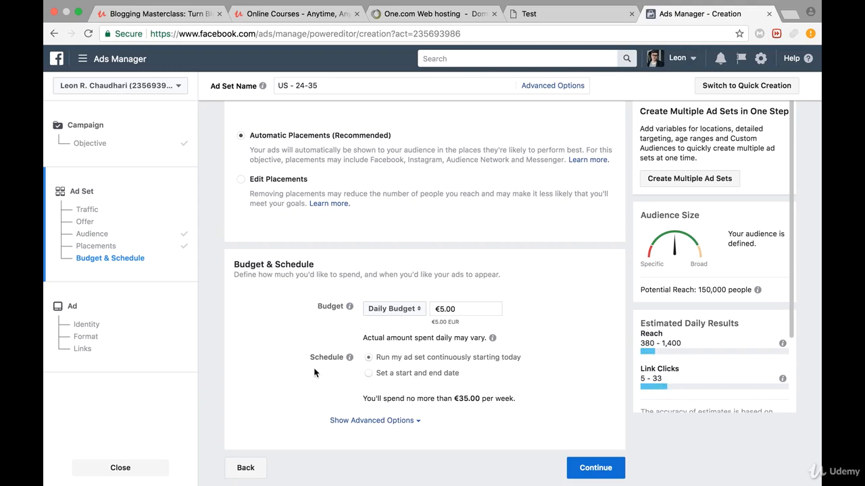
- Keep the schedule running continuously starting today and continue to the ad creation stage
left_click_drag(379, 357, 533, 359)
left_click(540, 352)
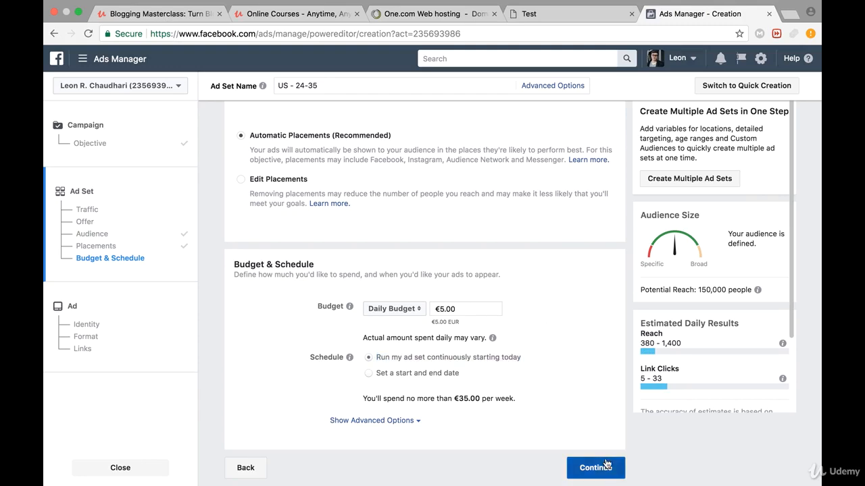
left_click(606, 464)
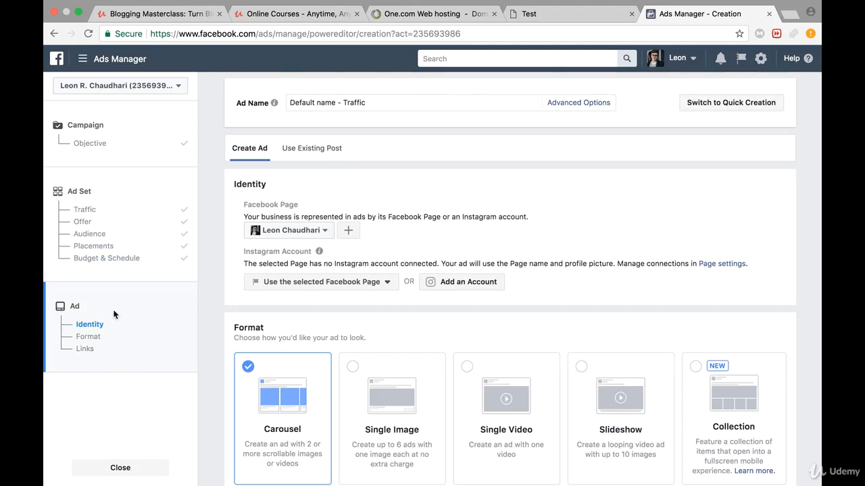
- Review the ad's Facebook Page identity, the available ad formats and the Links section with its preview
scroll(388, 279, "down", 1)
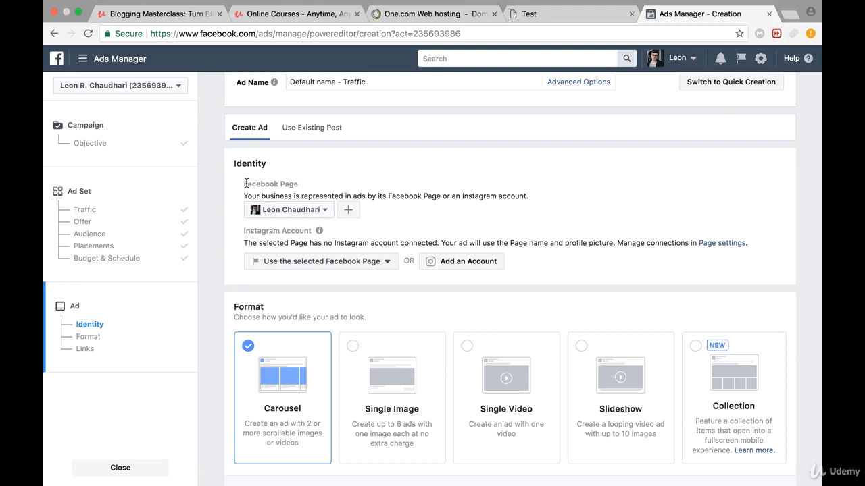
left_click_drag(245, 183, 315, 185)
left_click(333, 179)
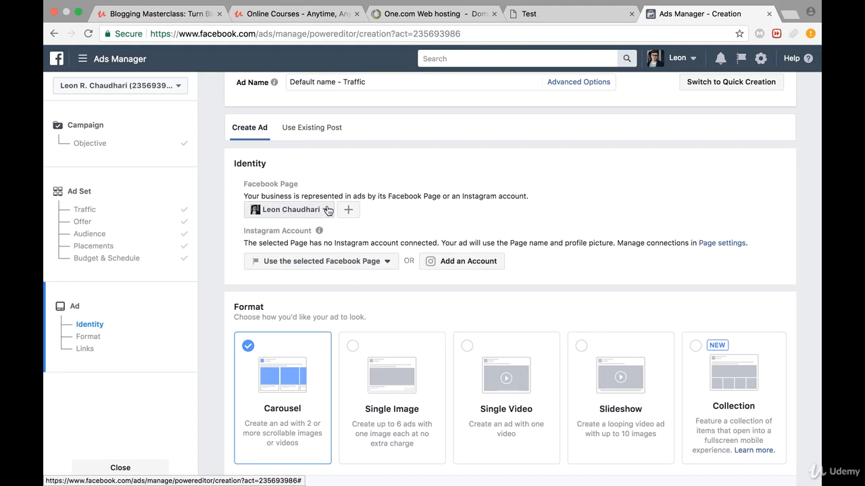
scroll(400, 222, "down", 3)
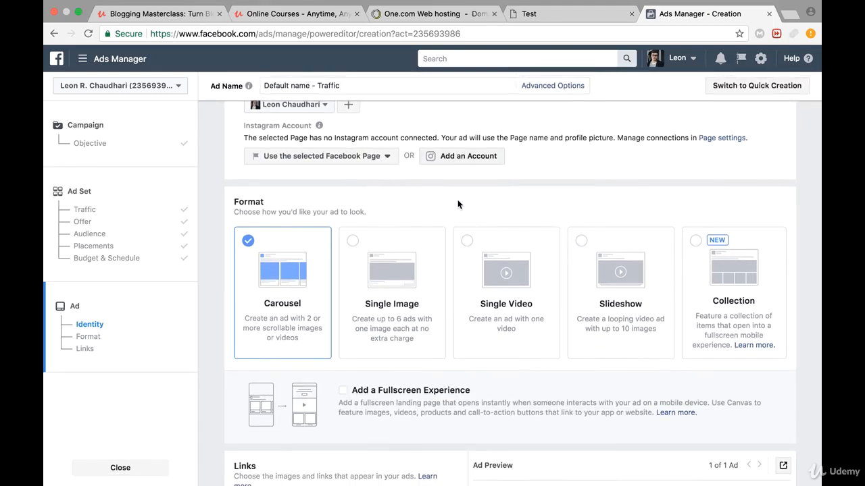
scroll(457, 204, "down", 1)
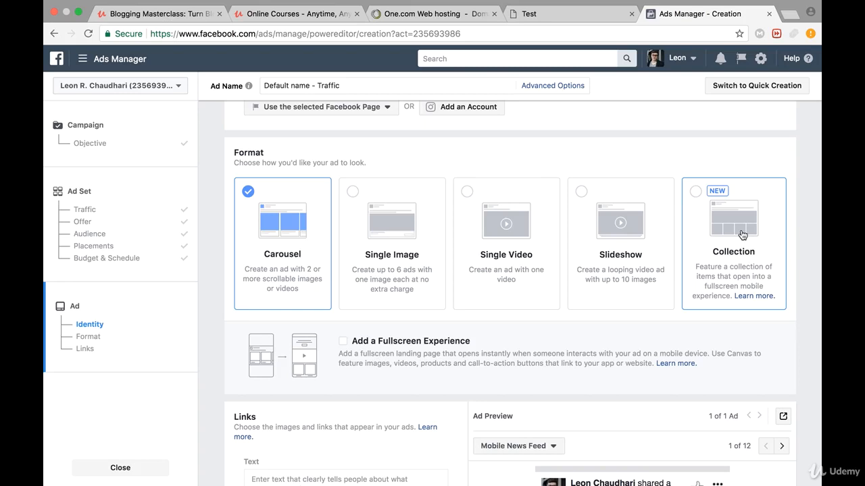
scroll(594, 247, "down", 5)
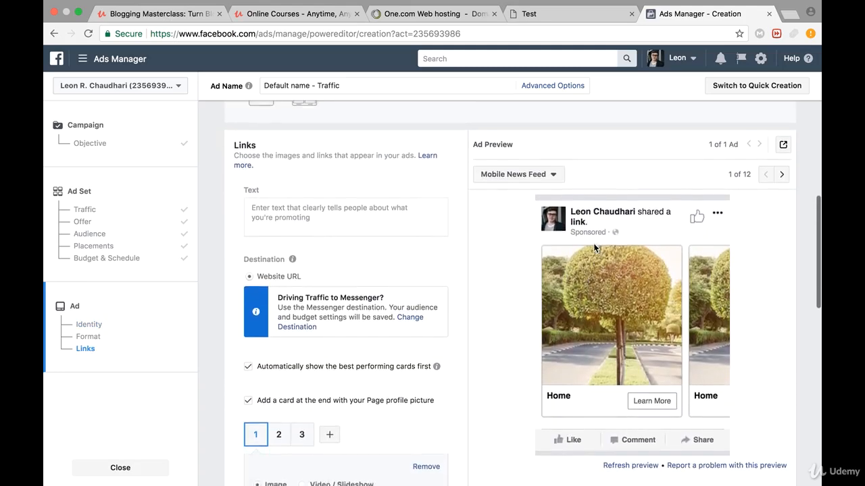
- Enter the ad text "Would you like to know about the cutest dogs in the world!" and copy it
left_click(379, 200)
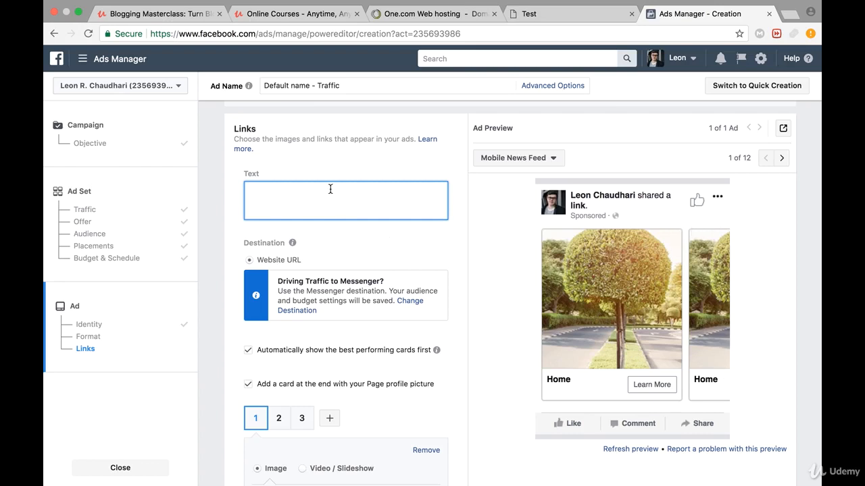
type("Would you like to know about the cutest dogs in the world!")
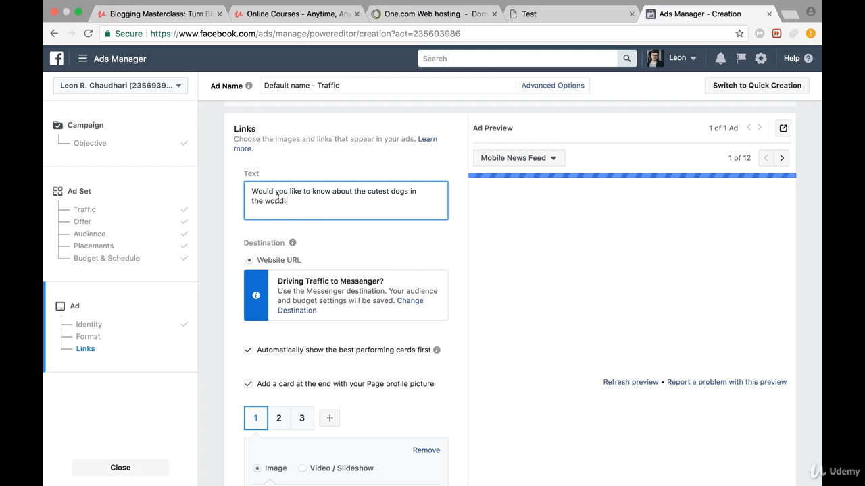
triple_click(278, 199)
key("super+c")
- Change the ad format to Single Image and paste the copied sentence as its ad text
scroll(326, 144, "up", 5)
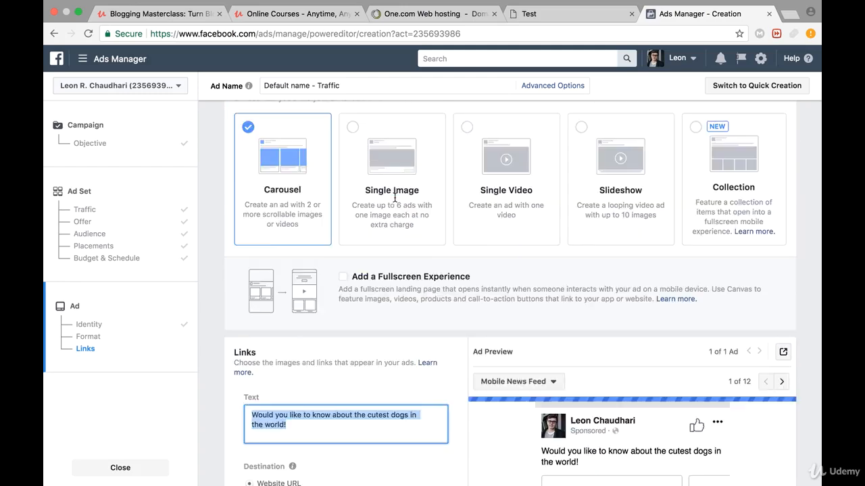
left_click(348, 284)
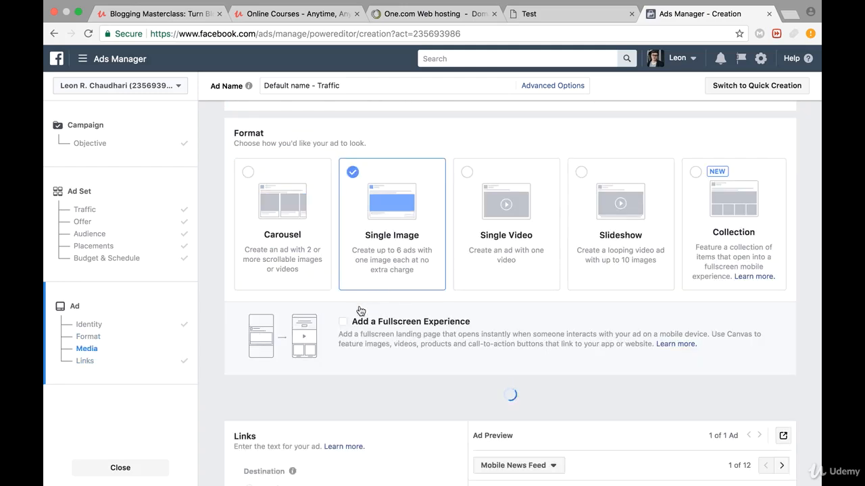
scroll(347, 294, "down", 10)
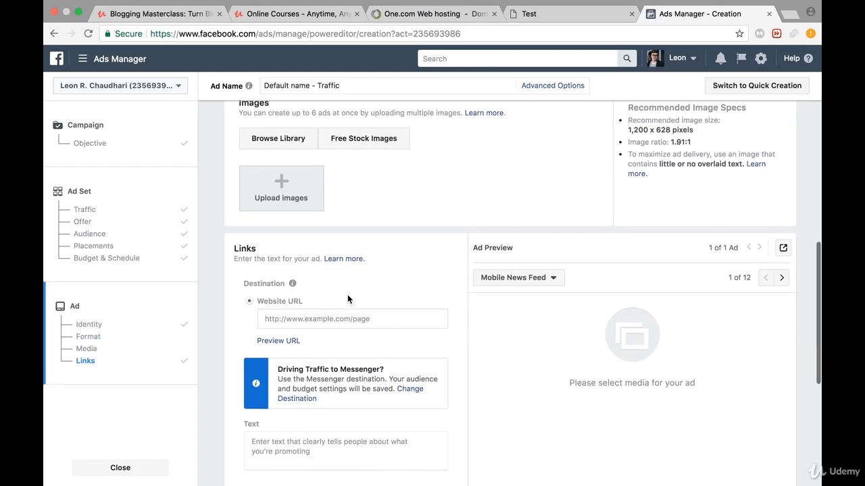
left_click(289, 367)
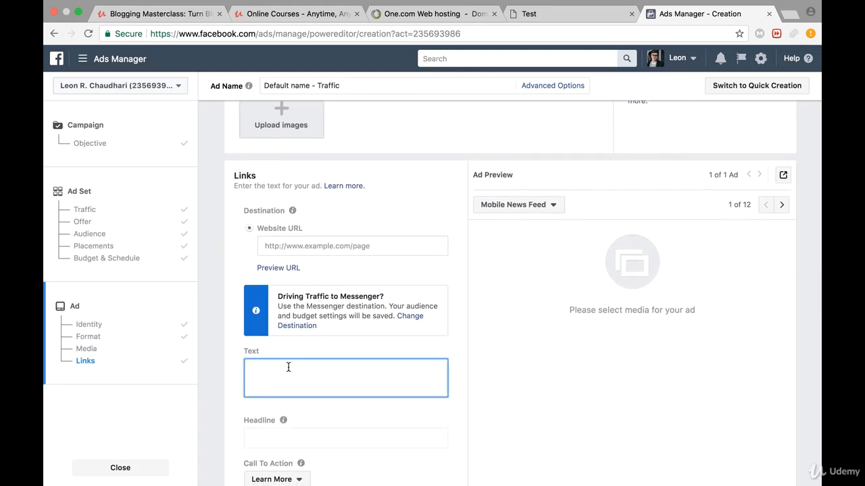
key("super+v")
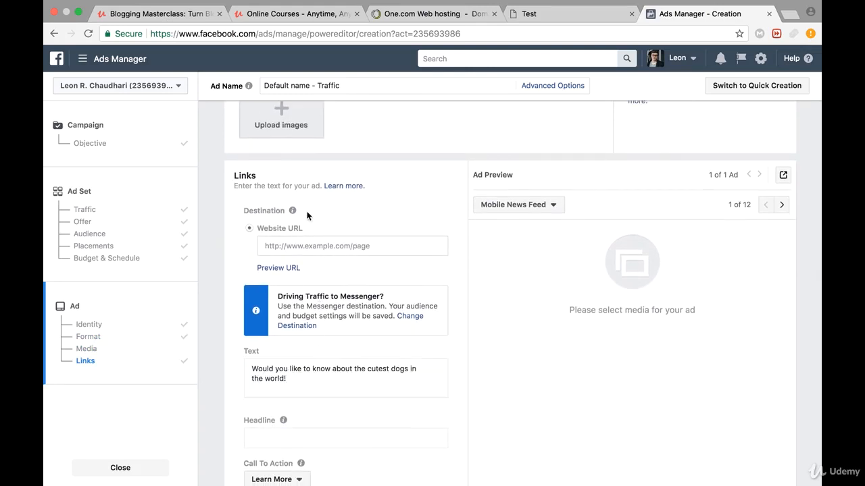
left_click(287, 249)
left_click(287, 250)
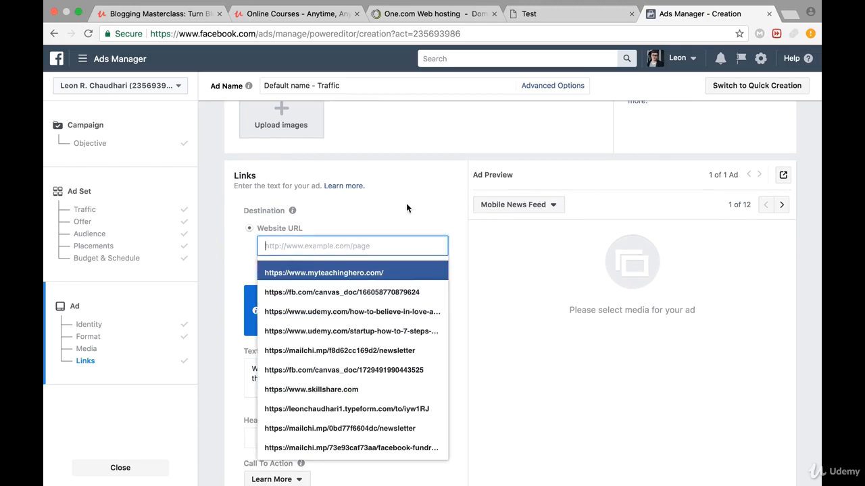
left_click(638, 260)
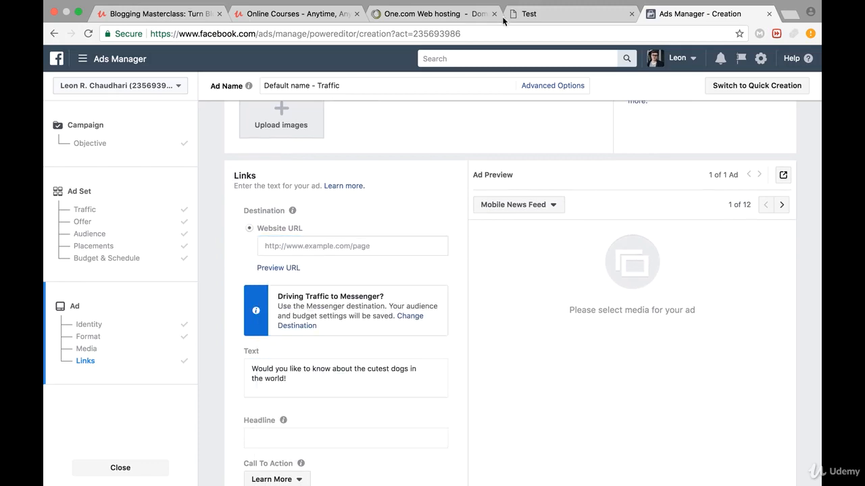
- Switch to the dog blog's Test page and copy its web address
left_click(544, 14)
scroll(315, 181, "up", 10)
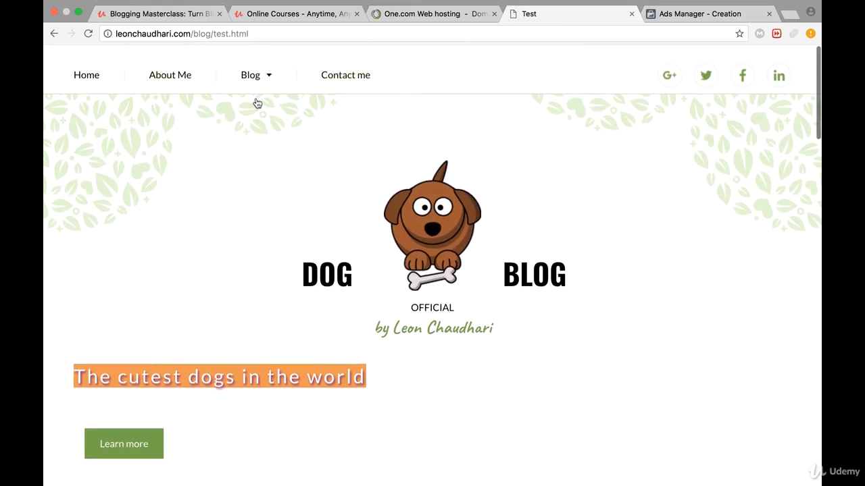
scroll(232, 276, "down", 3)
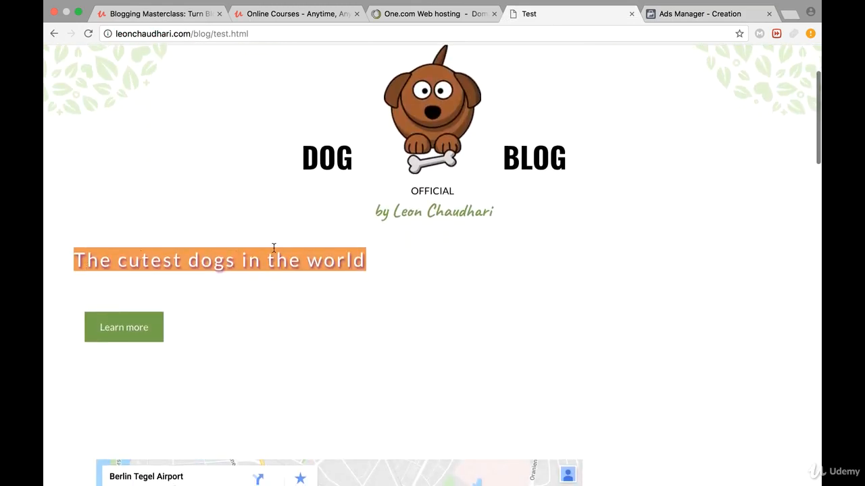
scroll(303, 219, "up", 4)
left_click(251, 32)
key("ctrl+c")
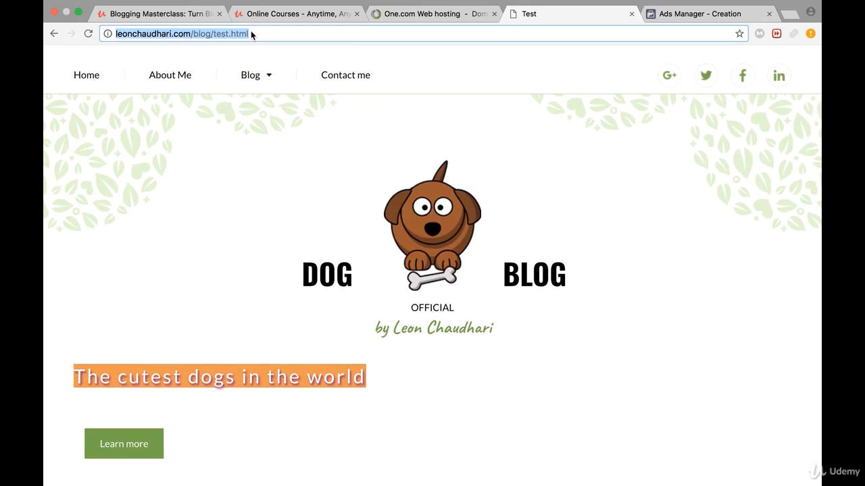
- Return to Ads Manager and set the ad's destination website URL to the copied blog page address
left_click(681, 27)
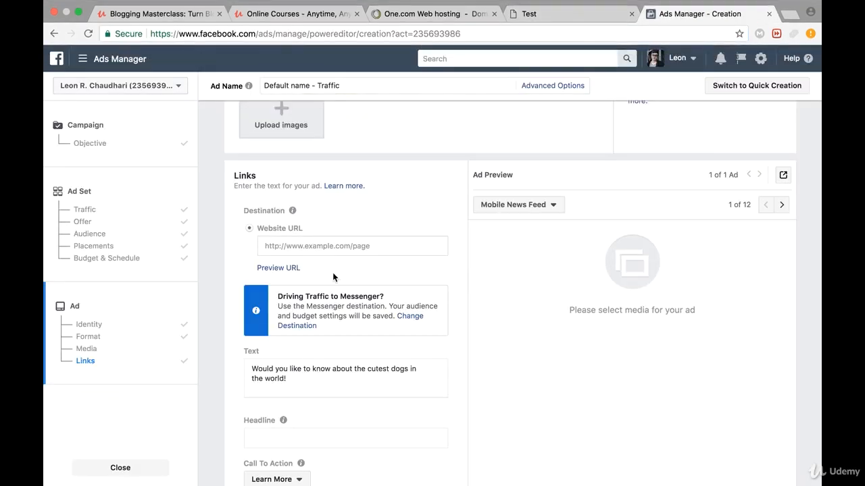
left_click(323, 250)
key("ctrl+v")
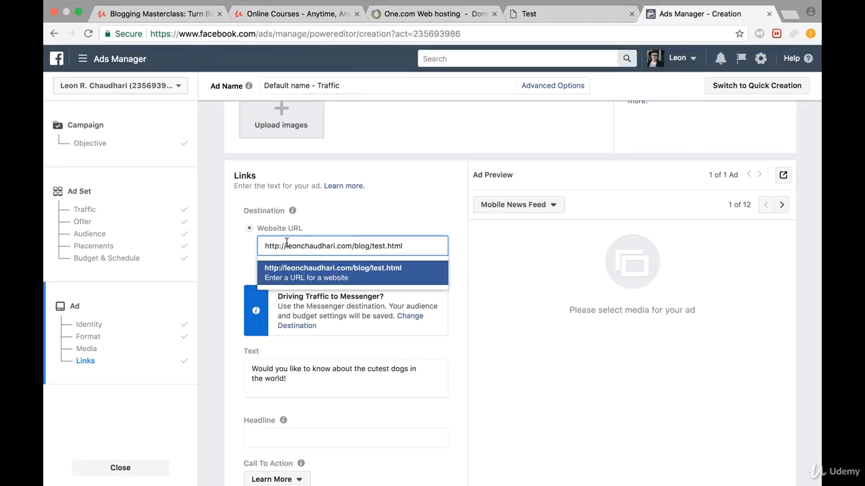
left_click(352, 204)
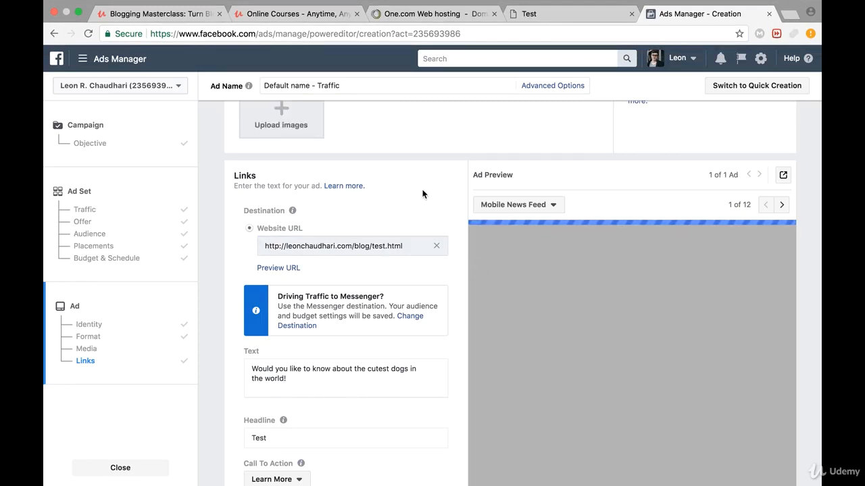
- Examine the ad preview and look at the computer's files offered for image upload without choosing one
scroll(427, 170, "up", 2)
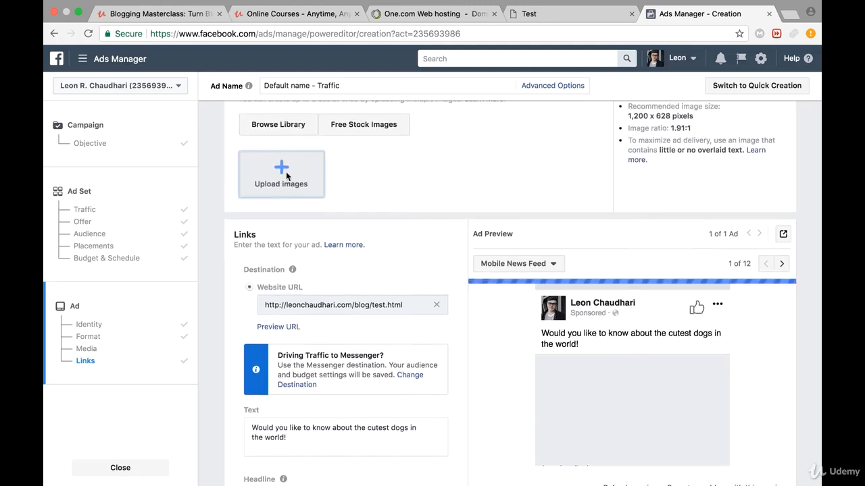
scroll(429, 223, "down", 4)
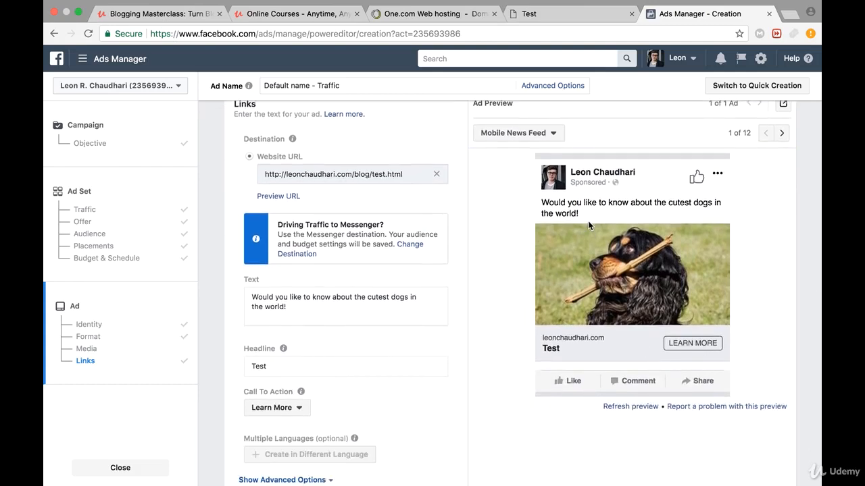
scroll(386, 223, "up", 5)
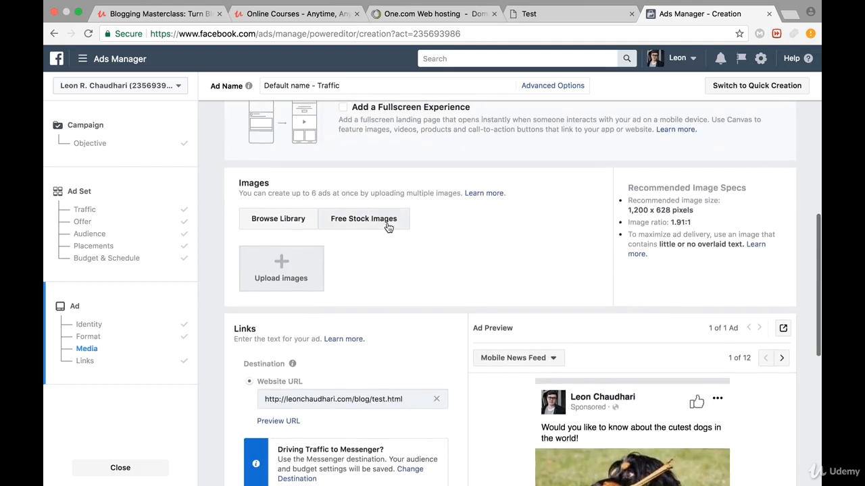
left_click(289, 266)
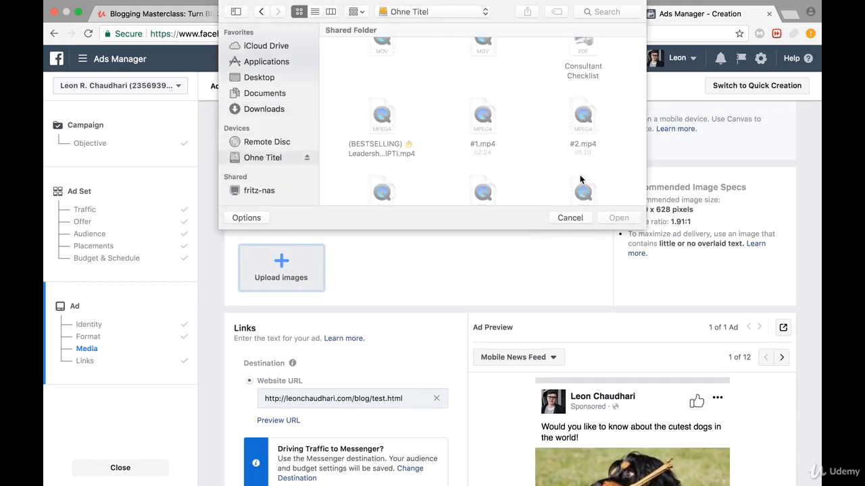
left_click(571, 218)
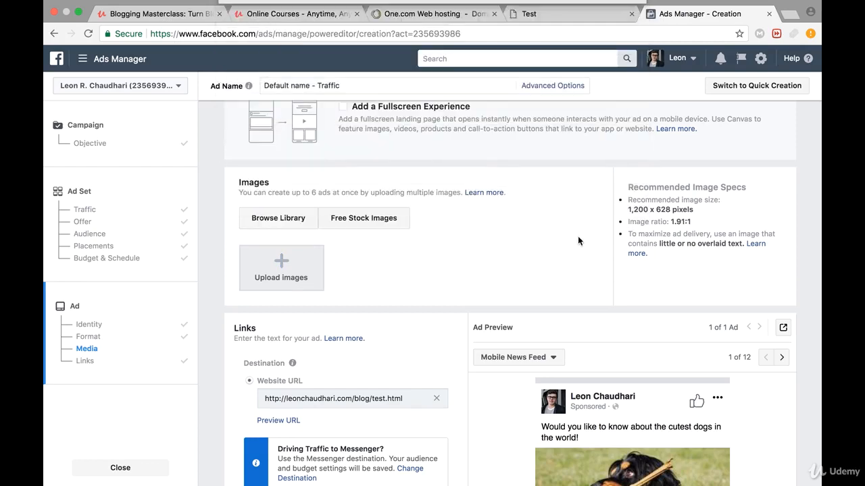
- Search the free stock images for "dogs" and add the photo of a white dog being petted to the ad
left_click(357, 218)
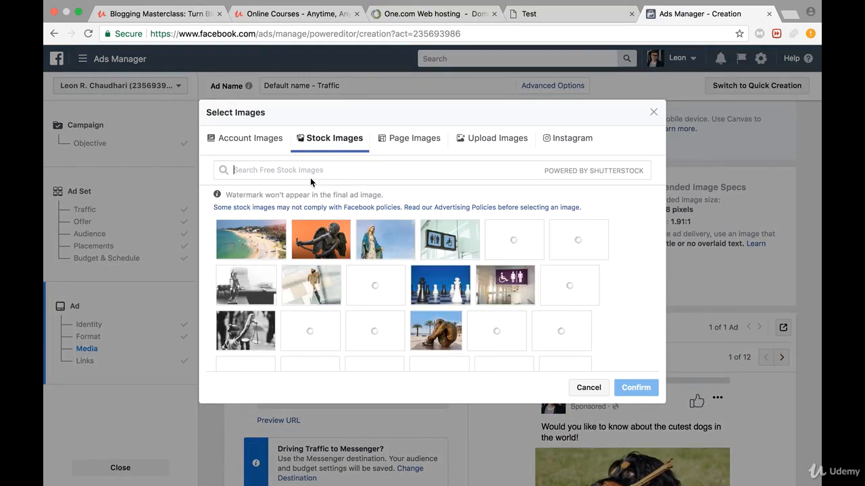
type("dogs")
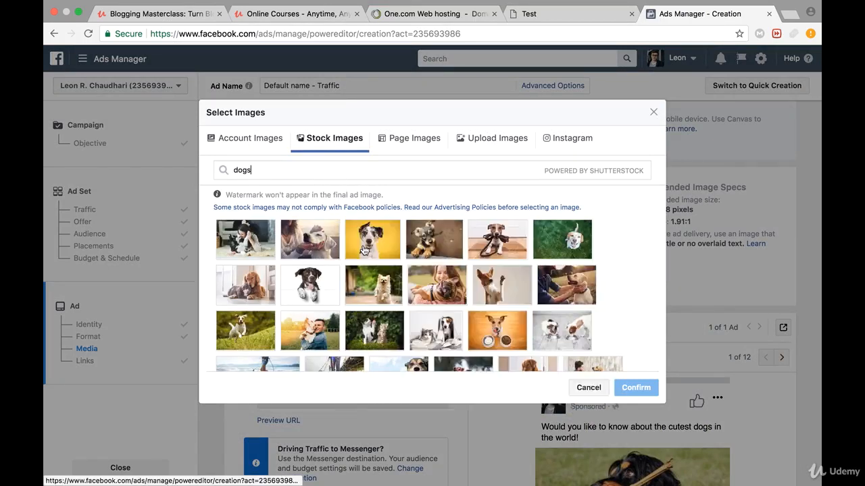
mouse_move(304, 245)
mouse_move(266, 245)
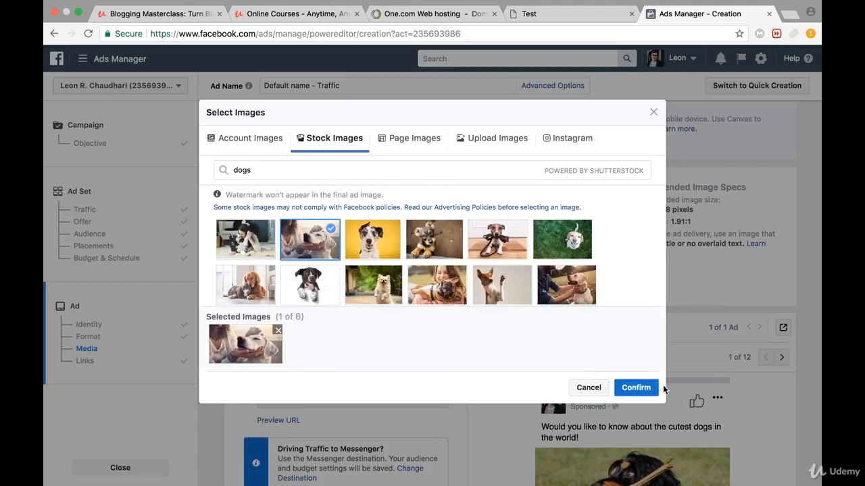
left_click(646, 387)
scroll(646, 387, "down", 4)
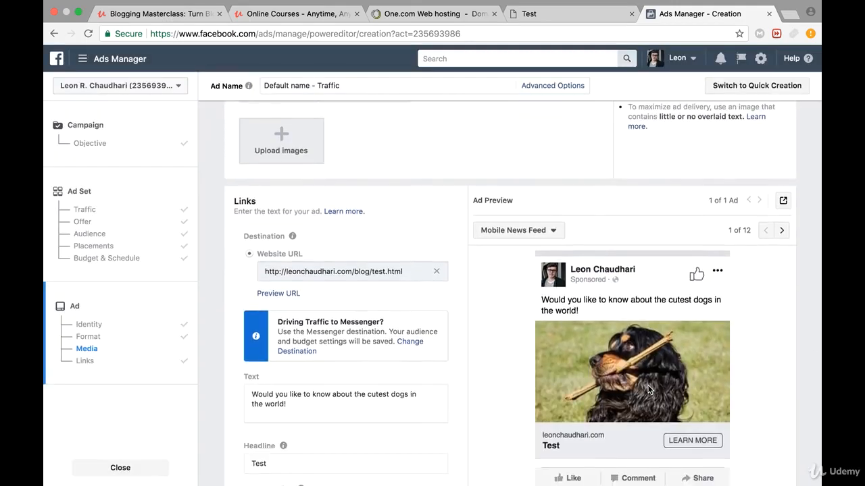
- Change the ending of the ad text so it reads "Would you like to know about the cutest dogs in the world?"
scroll(636, 269, "down", 3)
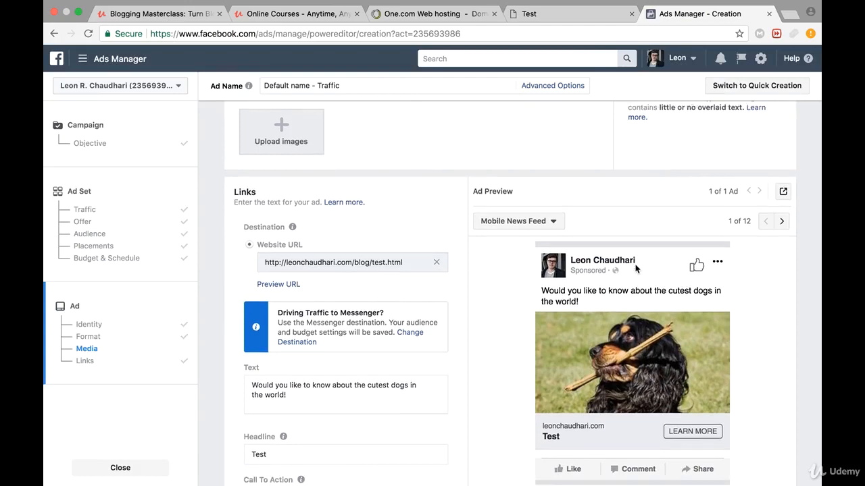
scroll(533, 248, "up", 3)
scroll(534, 247, "up", 2)
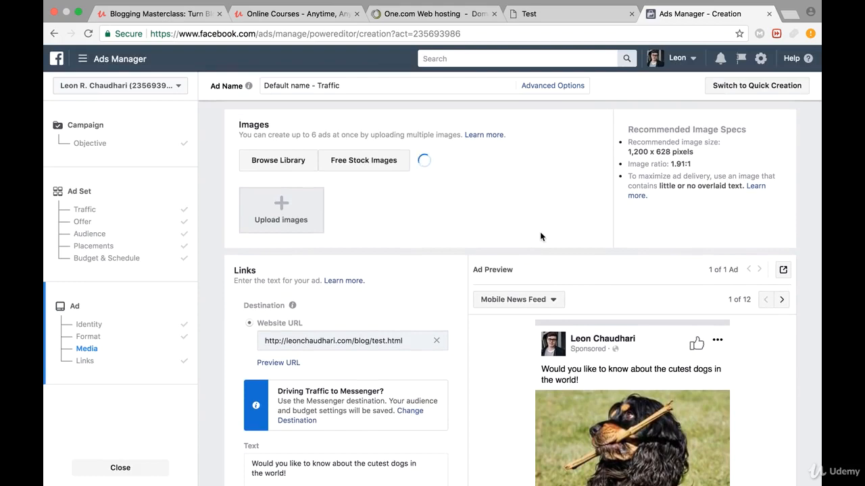
scroll(641, 384, "down", 5)
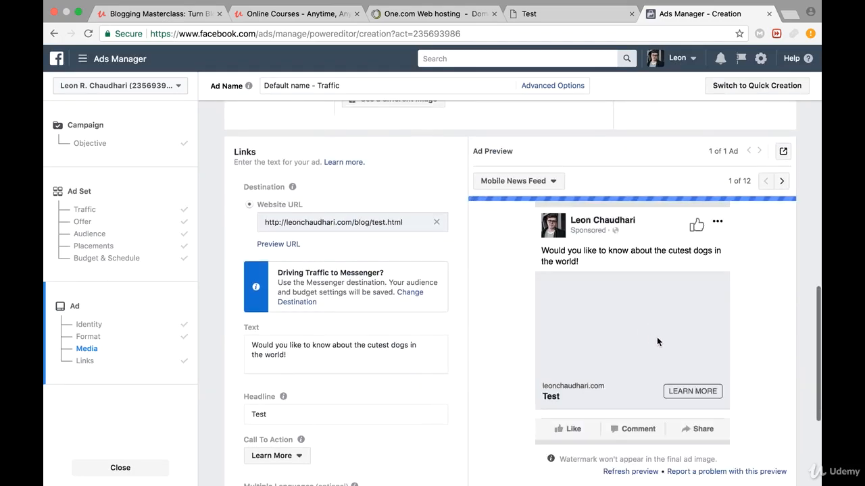
scroll(690, 320, "down", 1)
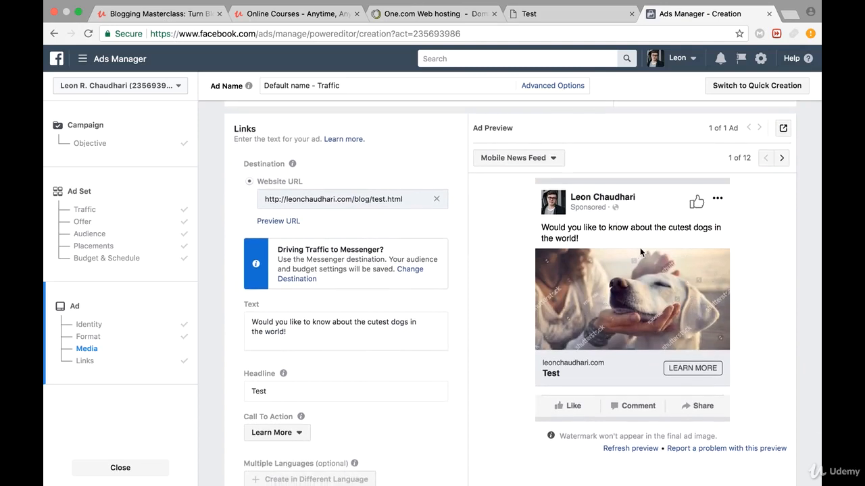
left_click(311, 337)
key("BackSpace")
type("?")
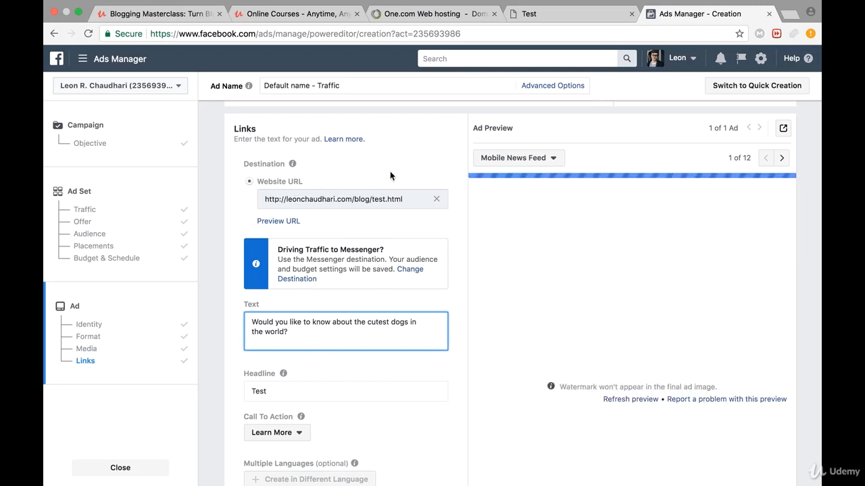
left_click(389, 171)
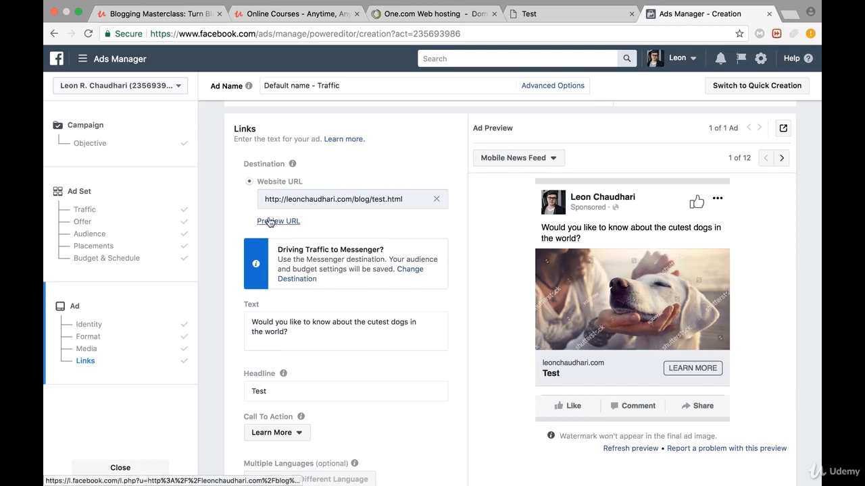
- Replace the ad's headline with "Cutest dogs in the world"
scroll(291, 290, "down", 5)
scroll(284, 242, "up", 1)
double_click(277, 233)
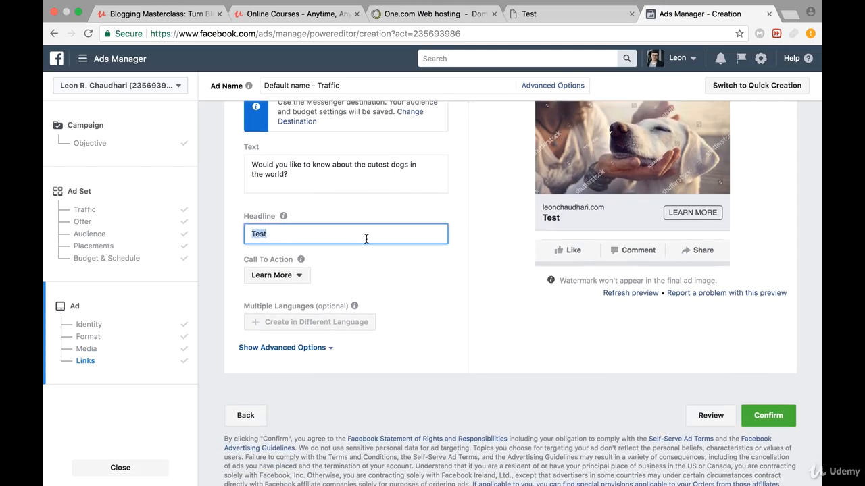
key("BackSpace")
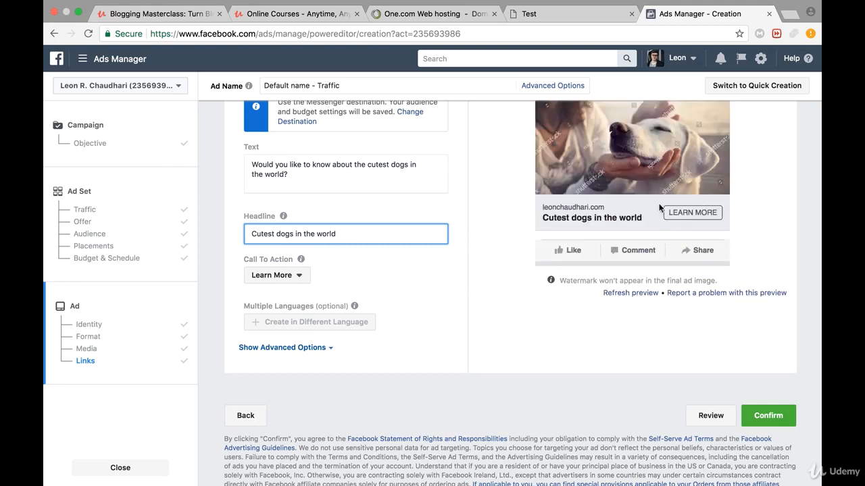
- Look through the available call-to-action options for the ad, keeping Learn More selected
left_click(273, 275)
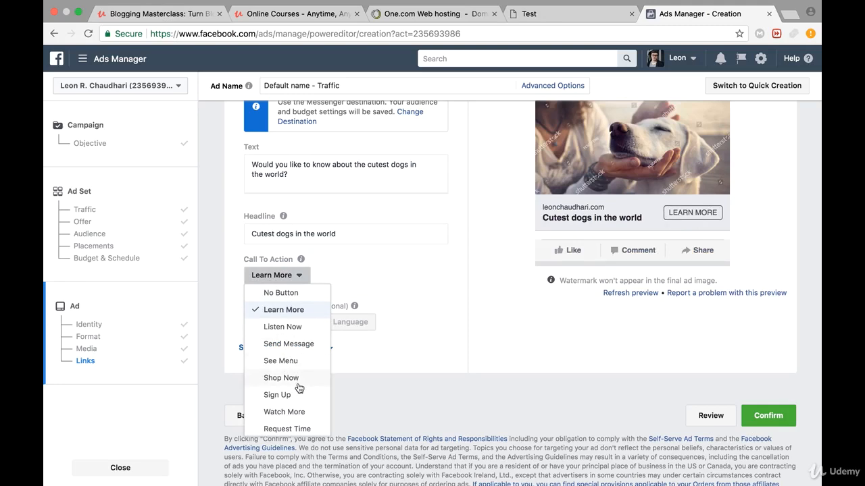
scroll(299, 388, "down", 3)
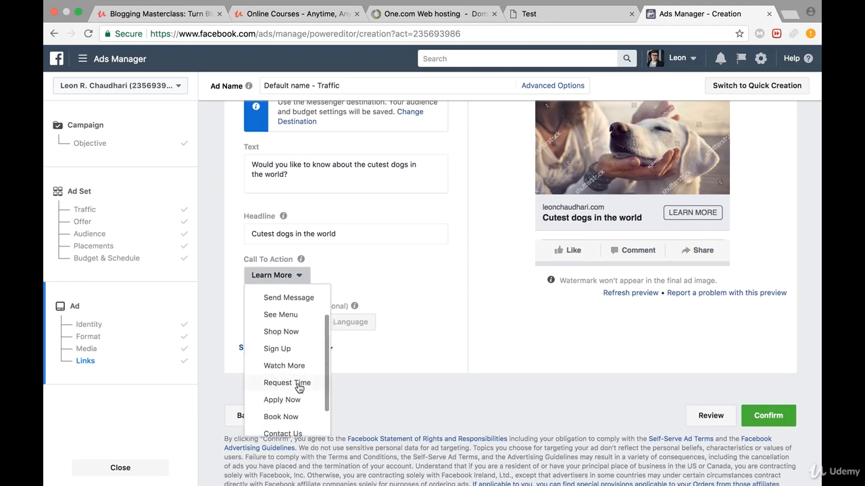
scroll(299, 387, "down", 2)
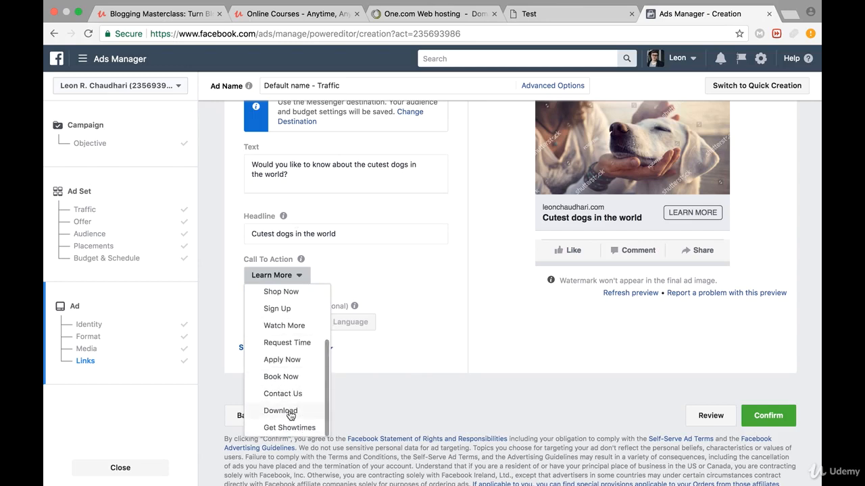
scroll(290, 414, "up", 5)
left_click(368, 278)
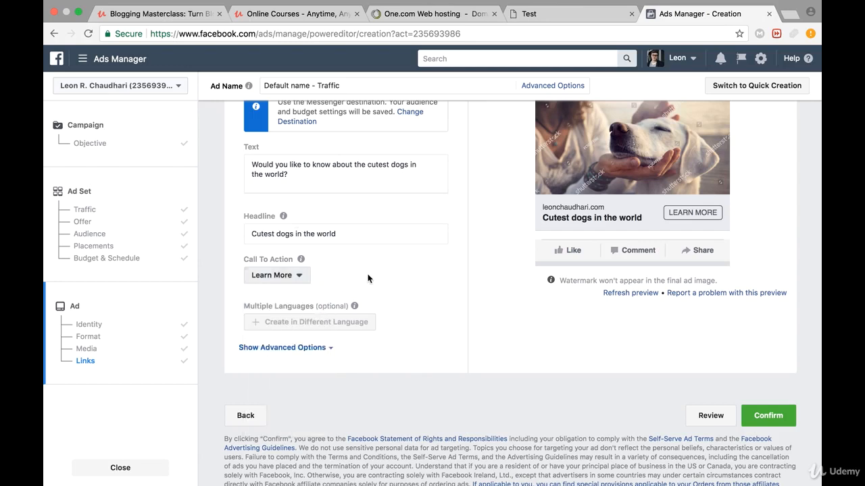
- Confirm the ad to submit it for review and close the creation page to return to the campaign list
left_click(771, 410)
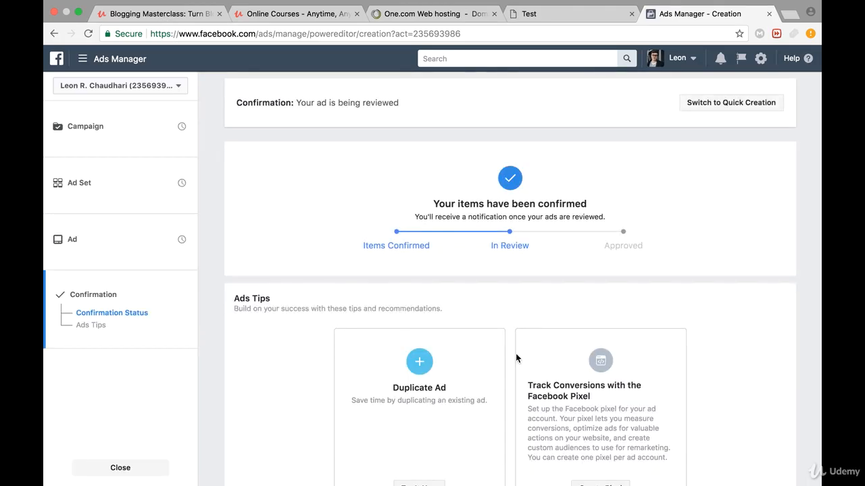
left_click(120, 475)
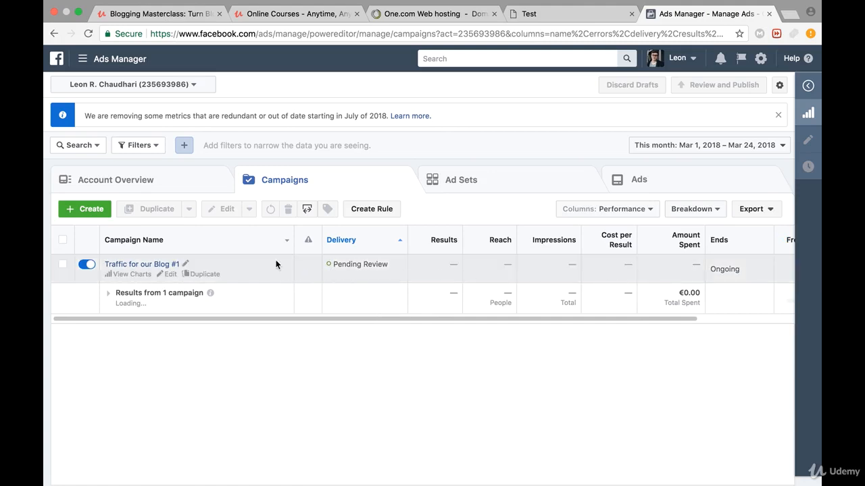
- Turn off the "Traffic for our Blog #1" campaign and delete it permanently
left_click(83, 269)
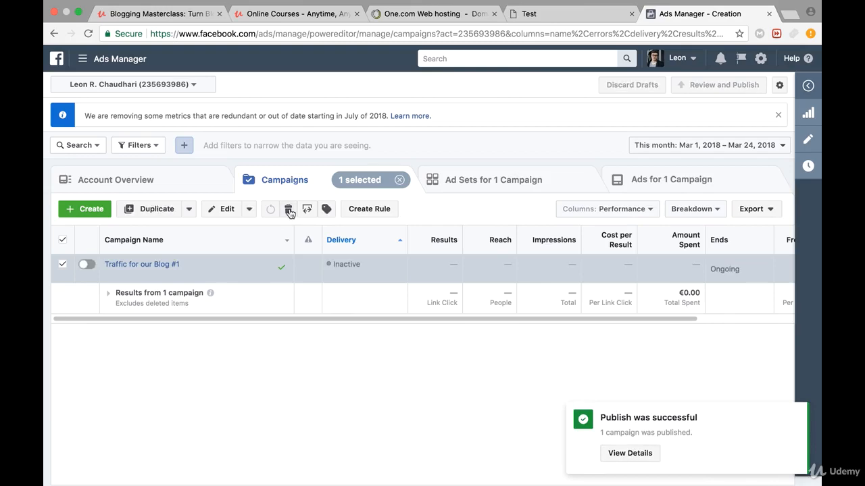
left_click(289, 211)
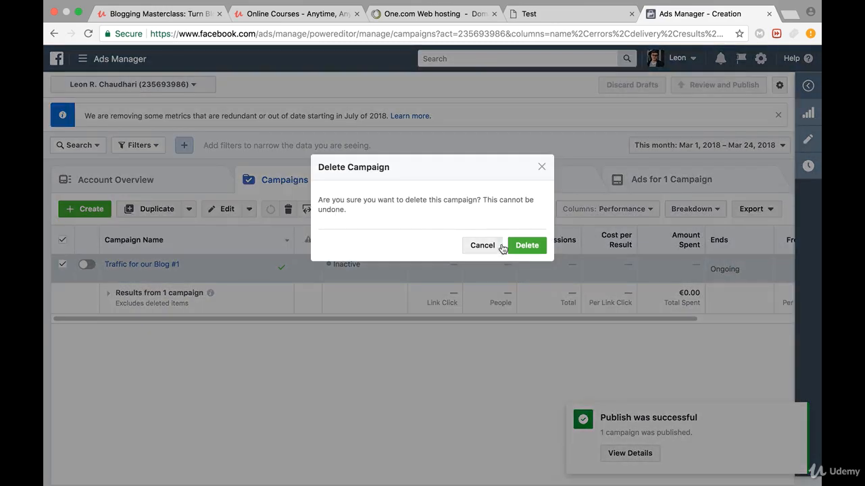
left_click(521, 248)
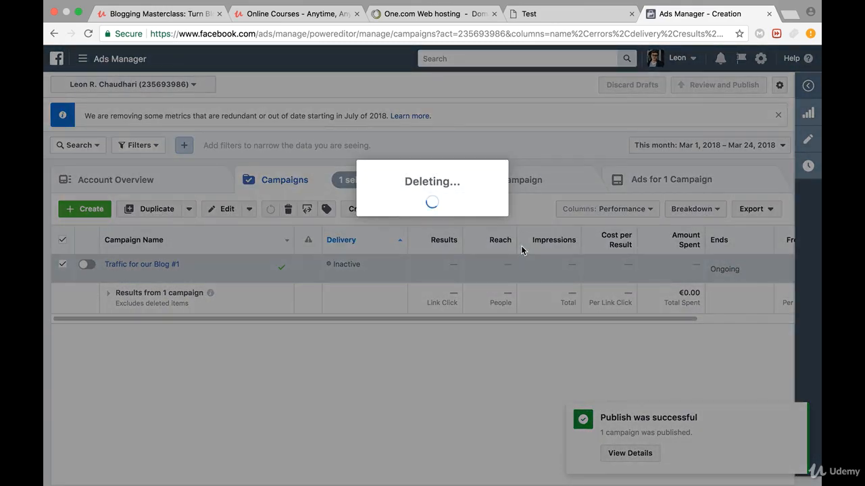